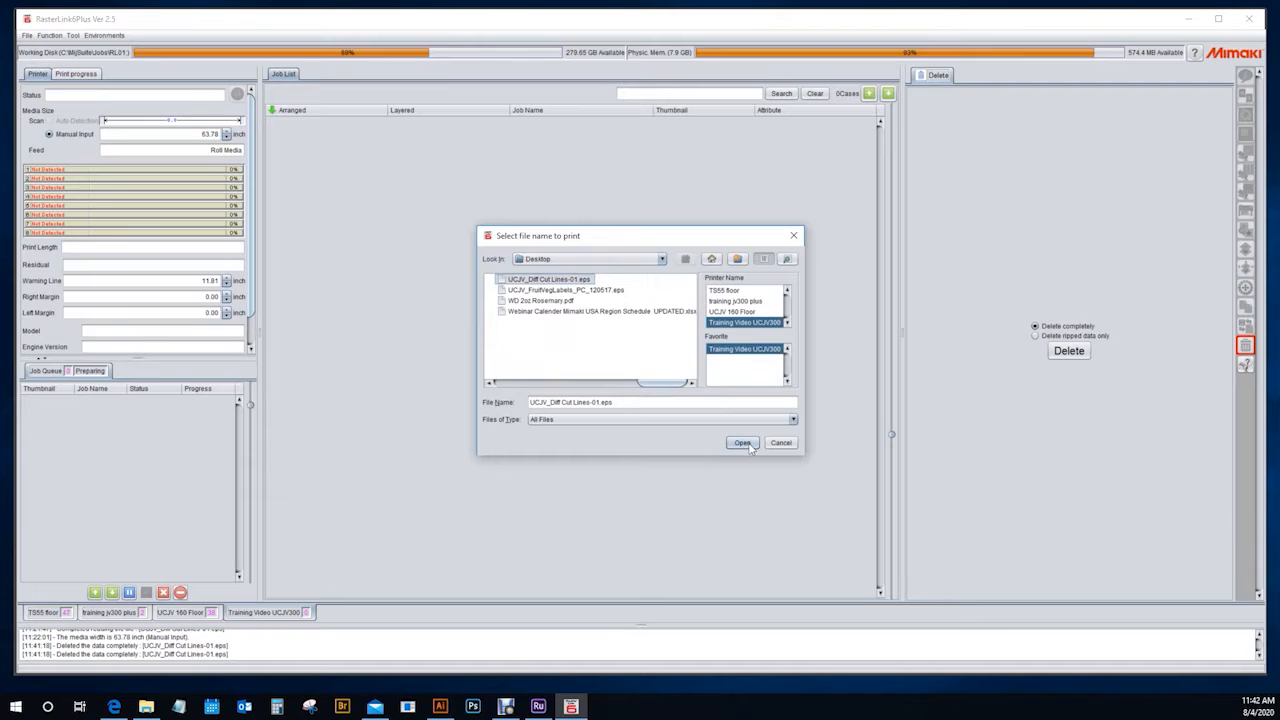
Import UCJV_Diff Cut Lines-01.eps for the Training Video UCJV300 printer and select its cut job in the job list
{"action": "left_click", "coordinate": [743, 443]}
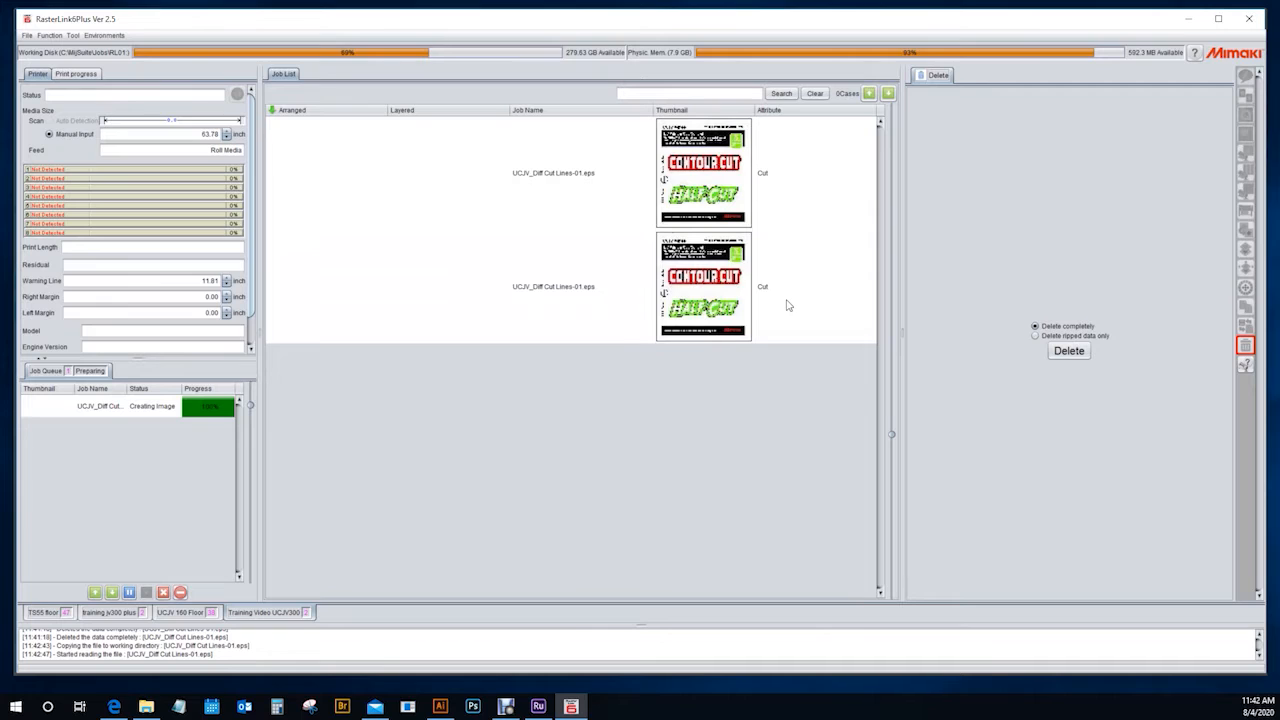
{"action": "left_click", "coordinate": [780, 299]}
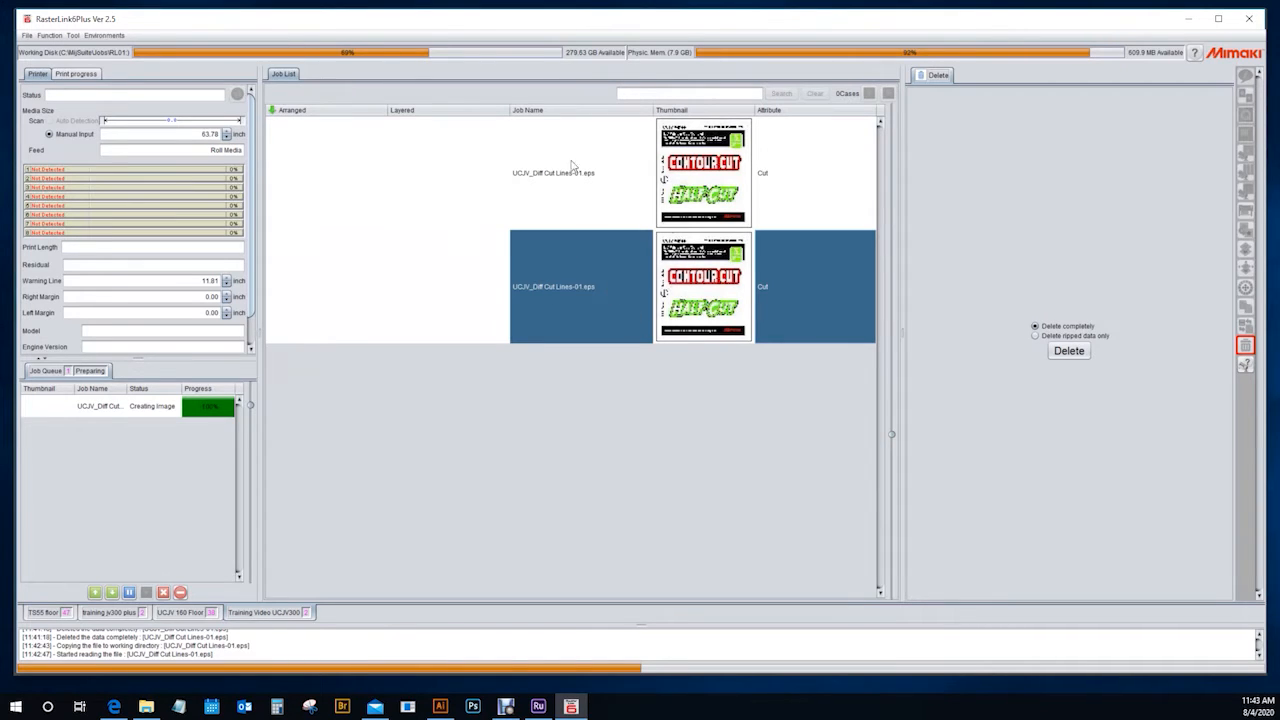
{"action": "left_click", "coordinate": [783, 191]}
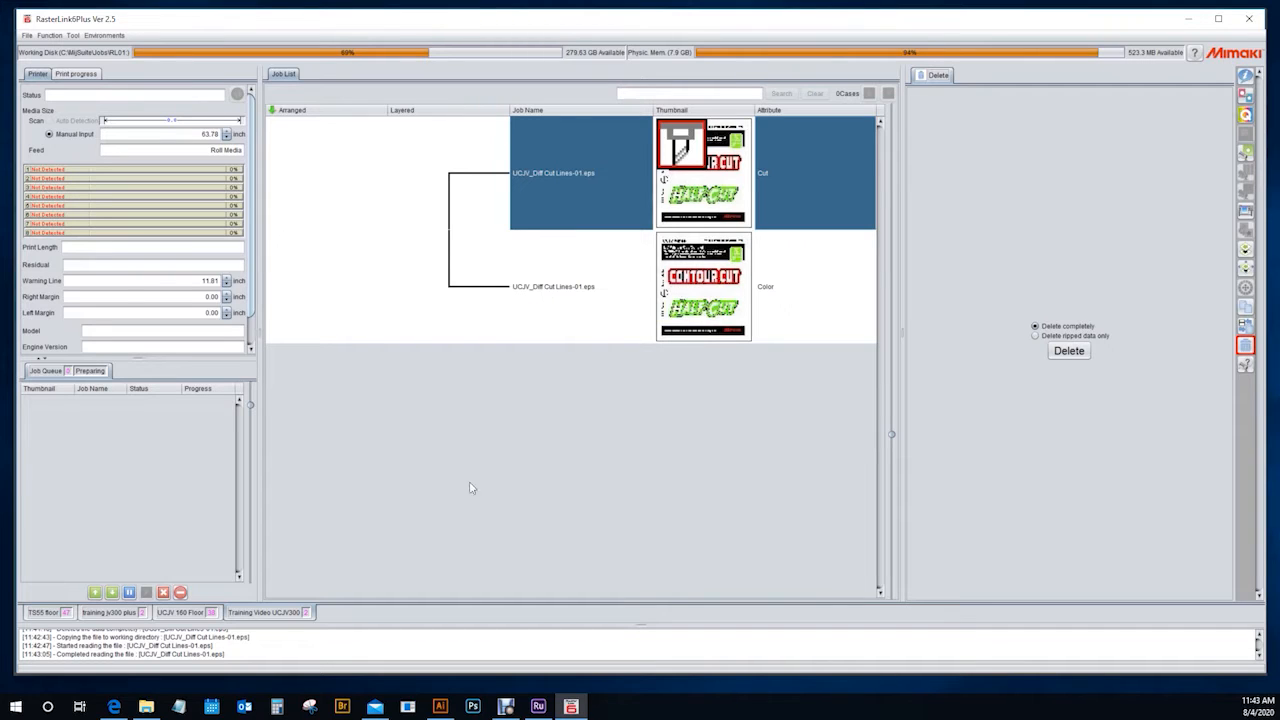
Switch to Illustrator and inspect the spot colors assigned to the outlines around the CONTOUR CUT and HALF CUT artwork
{"action": "mouse_move", "coordinate": [442, 709]}
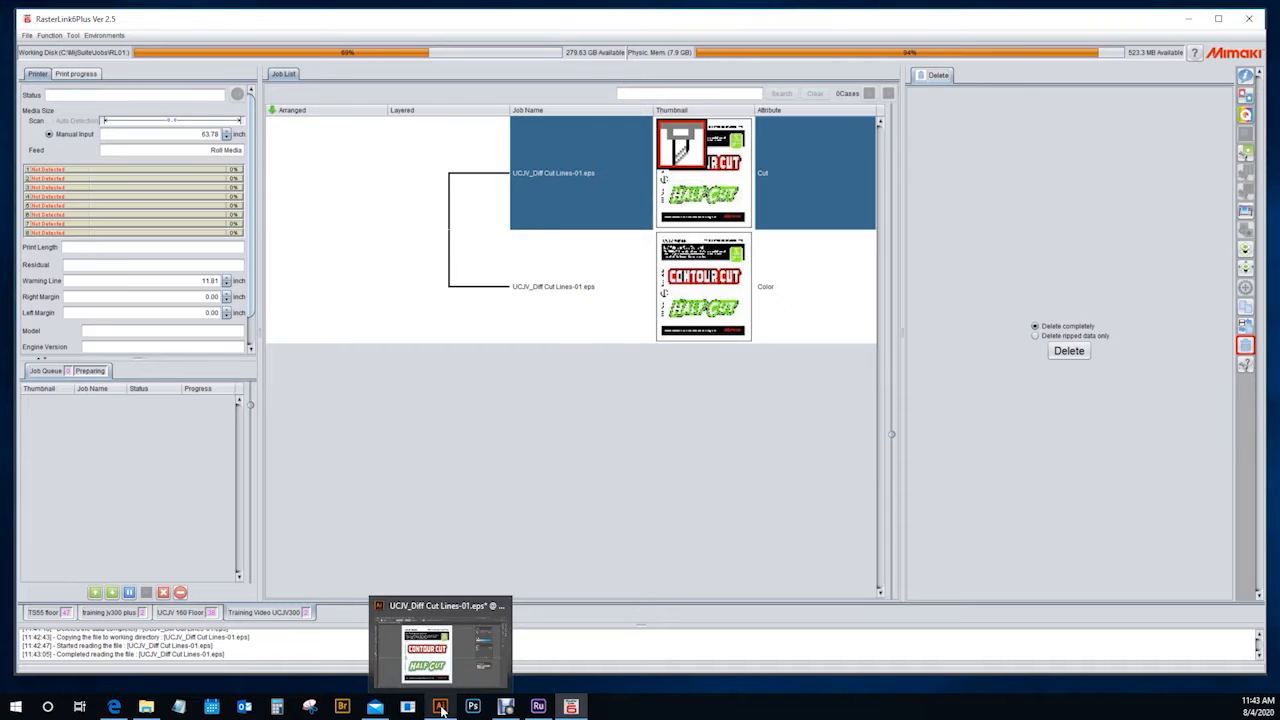
{"action": "left_click", "coordinate": [442, 709]}
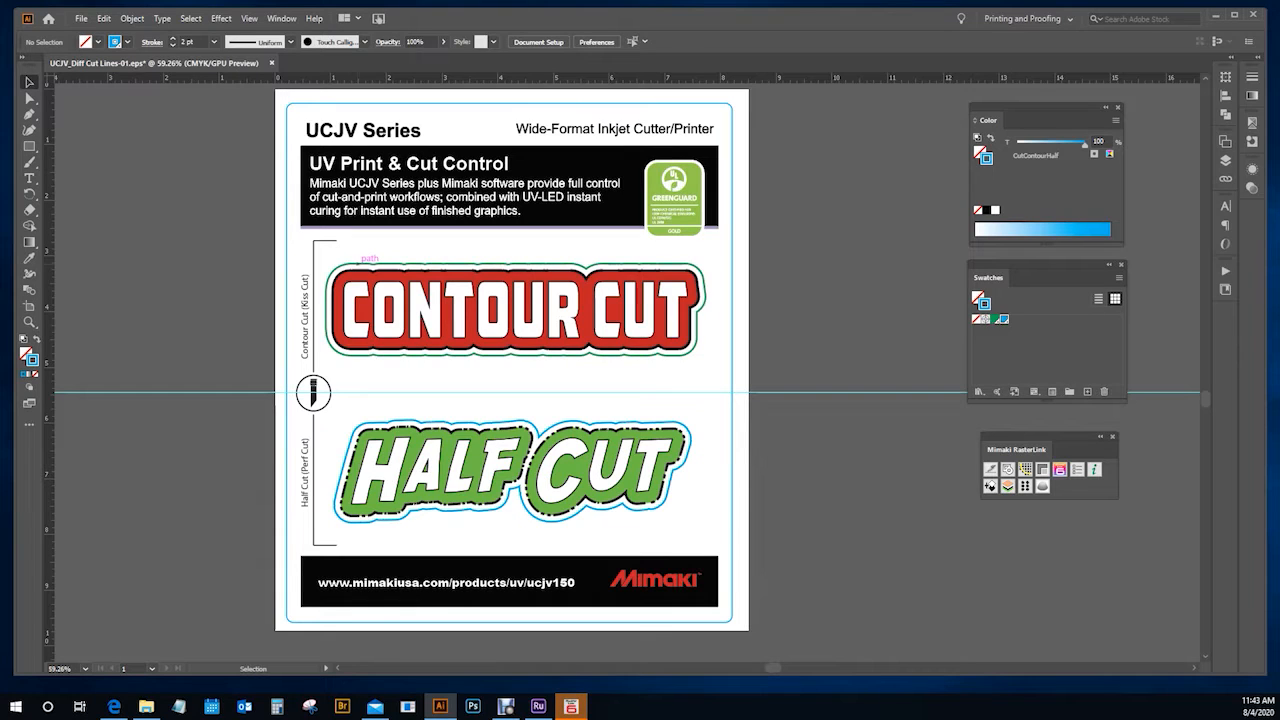
{"action": "left_click", "coordinate": [372, 266]}
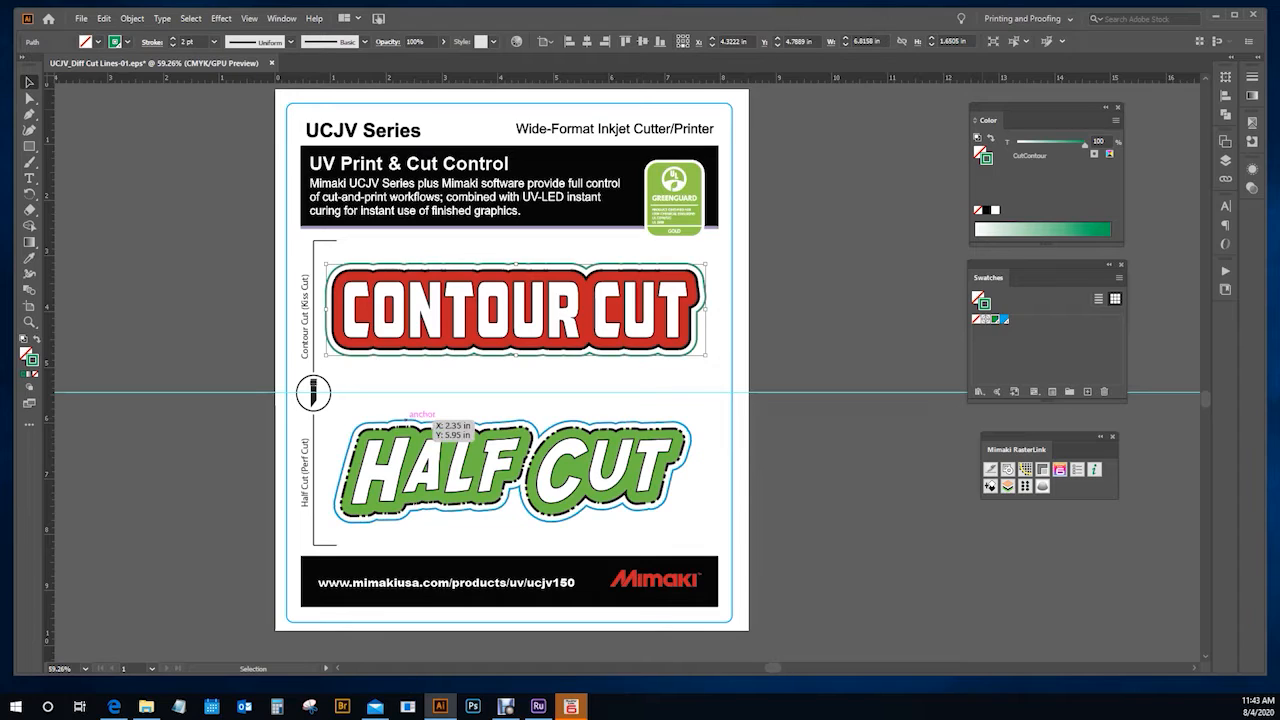
{"action": "left_click", "coordinate": [412, 421]}
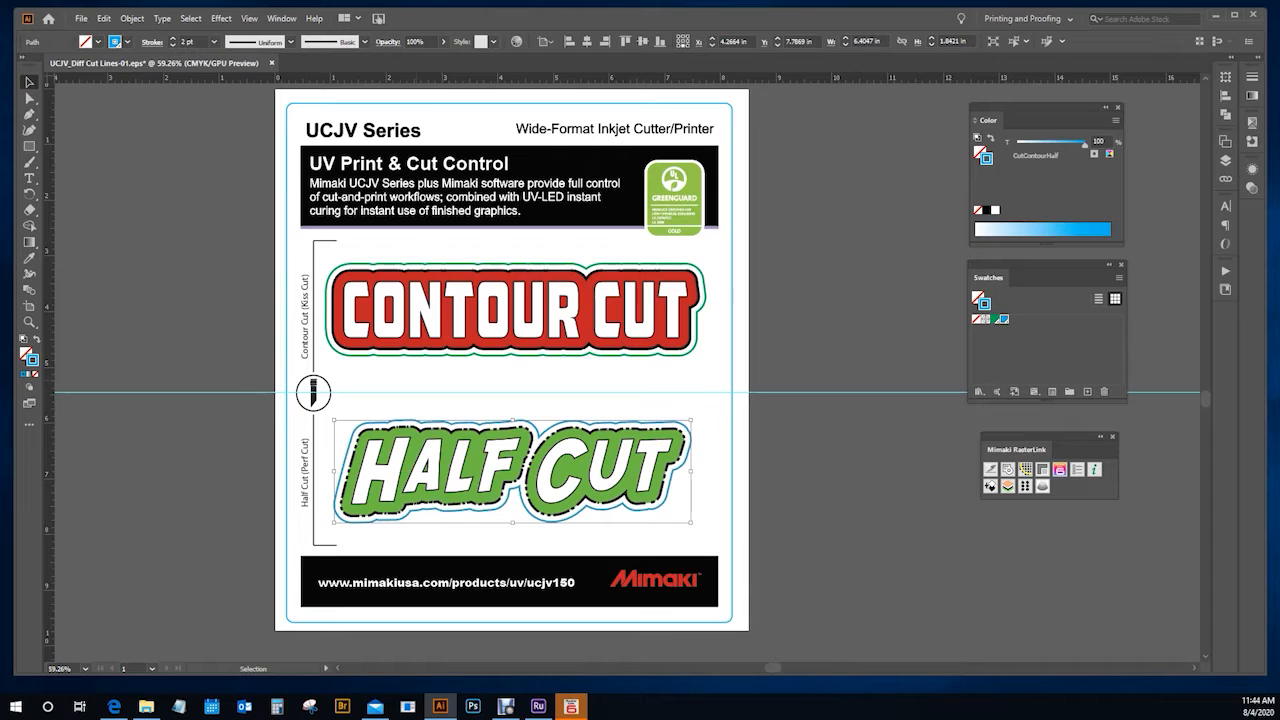
Define a new swatch named CutContour5 with the Spot Color type in CMYK mode
{"action": "left_click", "coordinate": [1121, 278]}
{"action": "left_click", "coordinate": [1058, 283]}
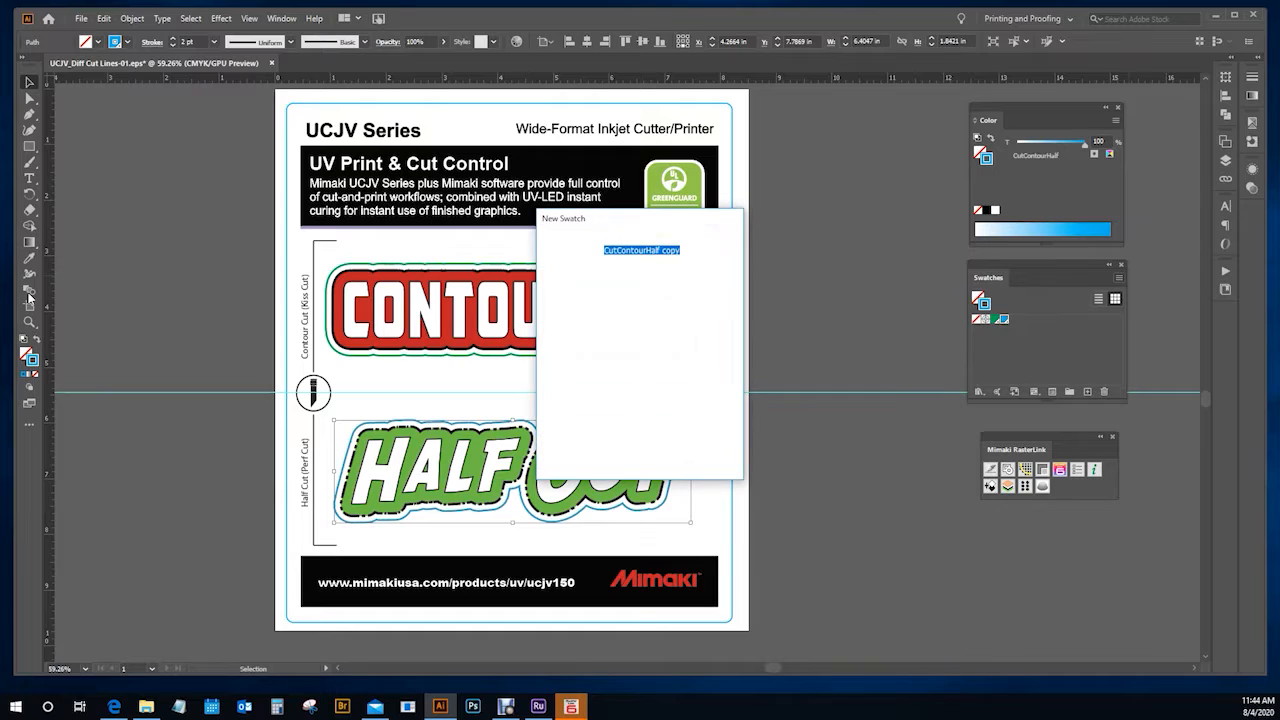
{"action": "left_click", "coordinate": [683, 250]}
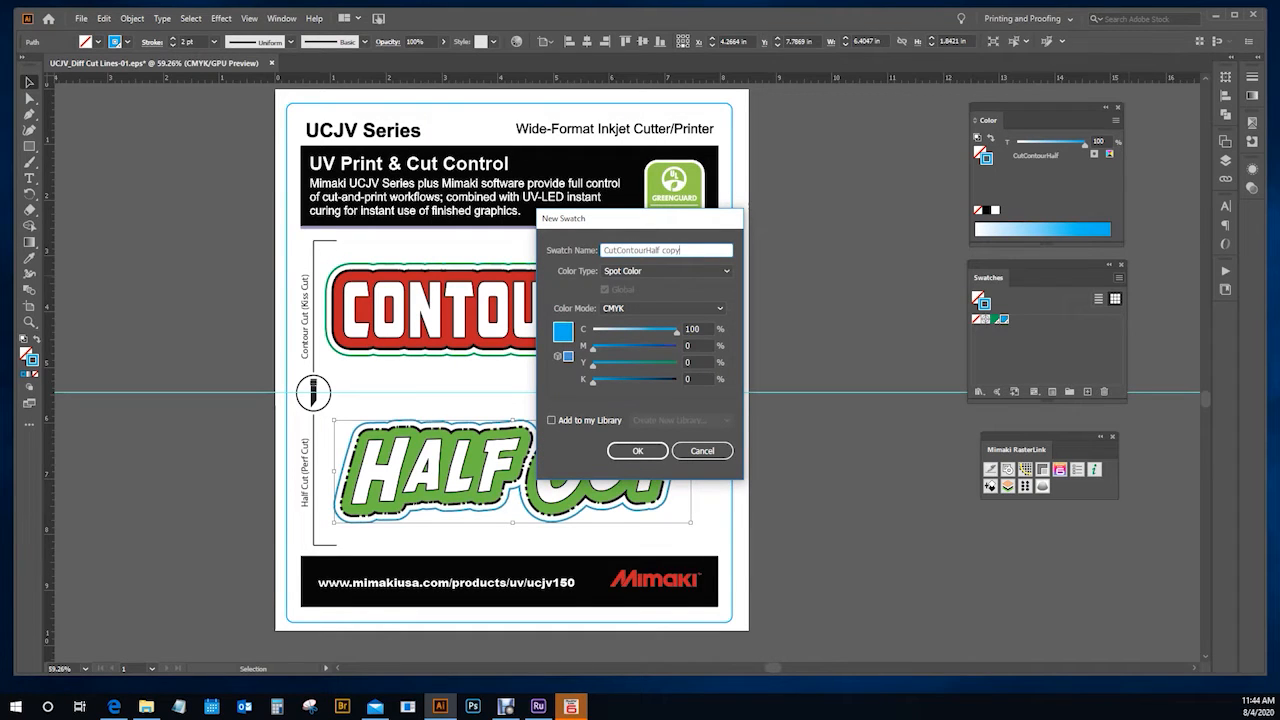
{"action": "key", "text": "BackSpace"}
{"action": "key", "text": "BackSpace"}
{"action": "key", "text": "BackSpace"}
{"action": "key", "text": "BackSpace"}
{"action": "type", "text": "5"}
{"action": "left_click", "coordinate": [659, 270]}
{"action": "left_click", "coordinate": [663, 272]}
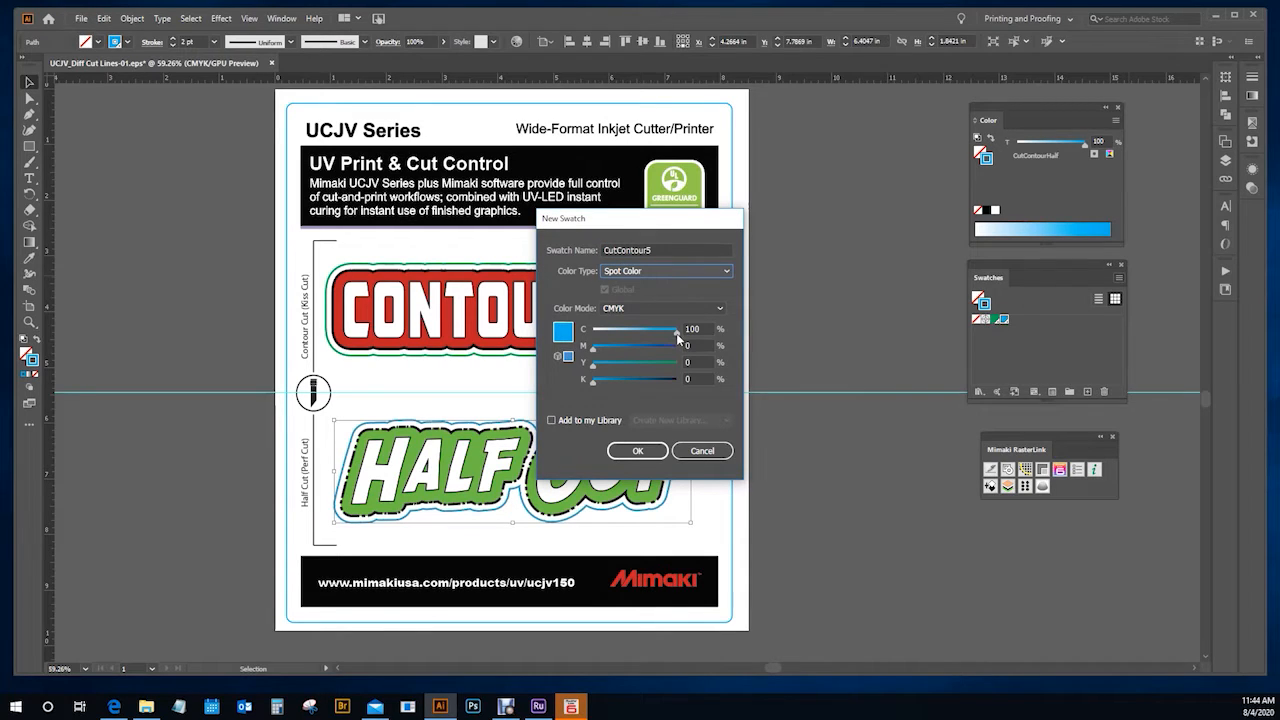
{"action": "mouse_move", "coordinate": [681, 337]}
{"action": "left_mouse_down"}
{"action": "mouse_move", "coordinate": [592, 333]}
{"action": "mouse_move", "coordinate": [678, 361]}
{"action": "left_mouse_up"}
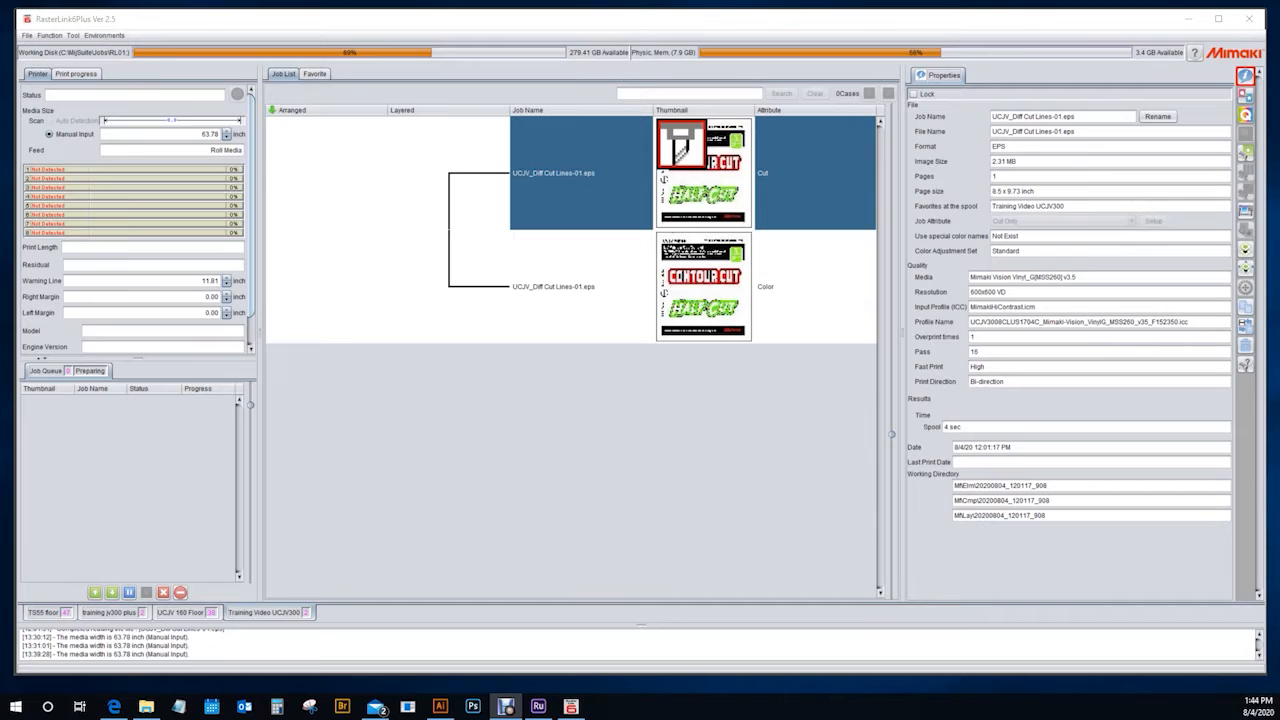
Open the general print settings for the UCJV_Diff Cut Lines-01.eps jobs and review their image and cut path settings
{"action": "left_click", "coordinate": [1247, 155]}
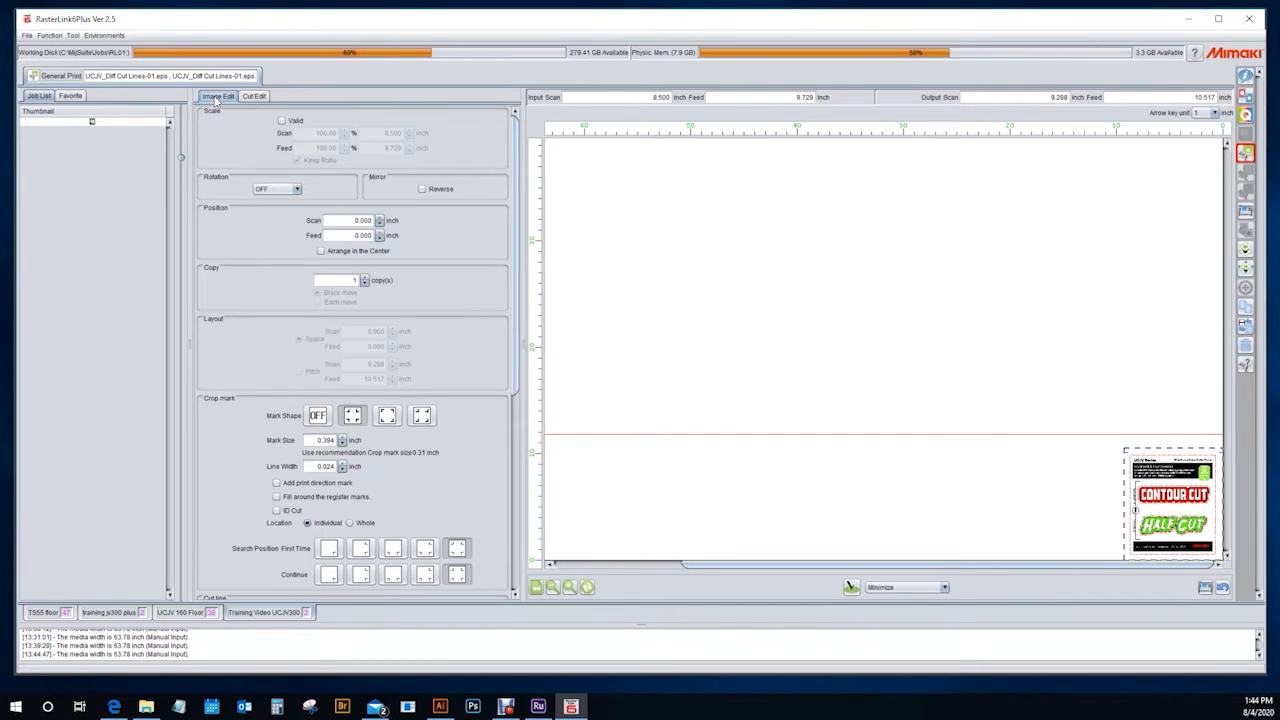
{"action": "left_click", "coordinate": [258, 102]}
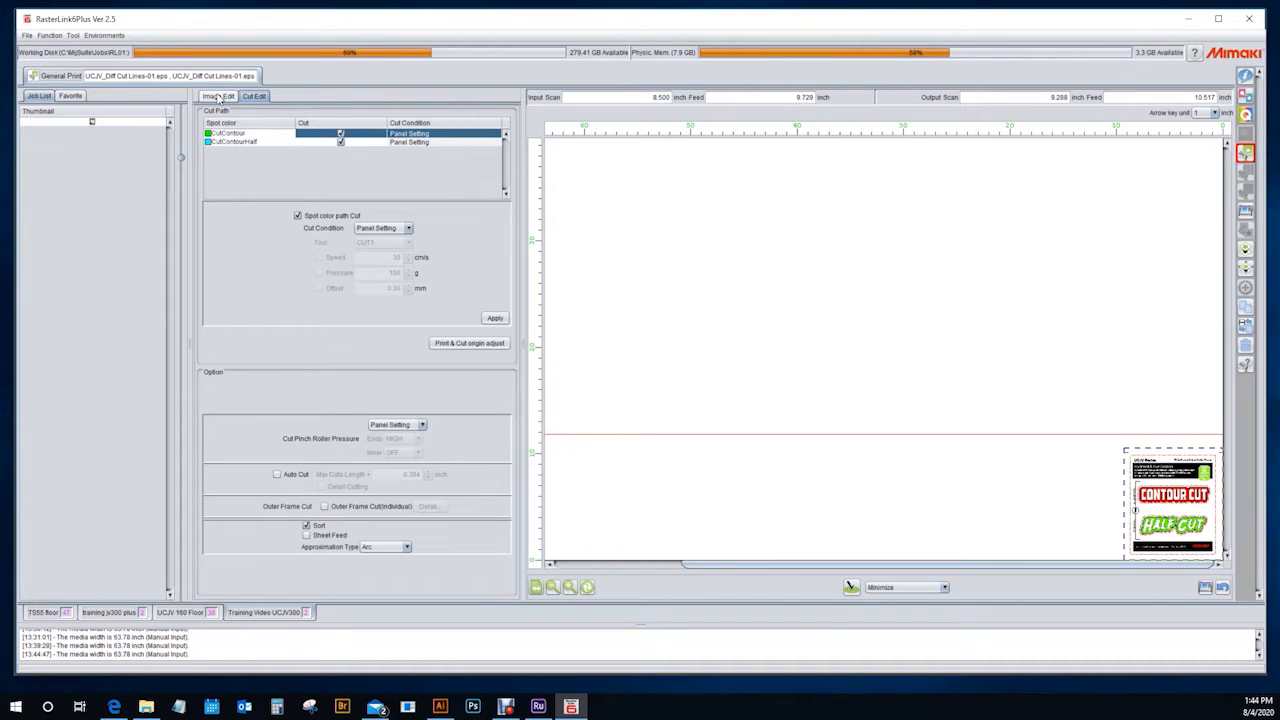
{"action": "left_click", "coordinate": [220, 97]}
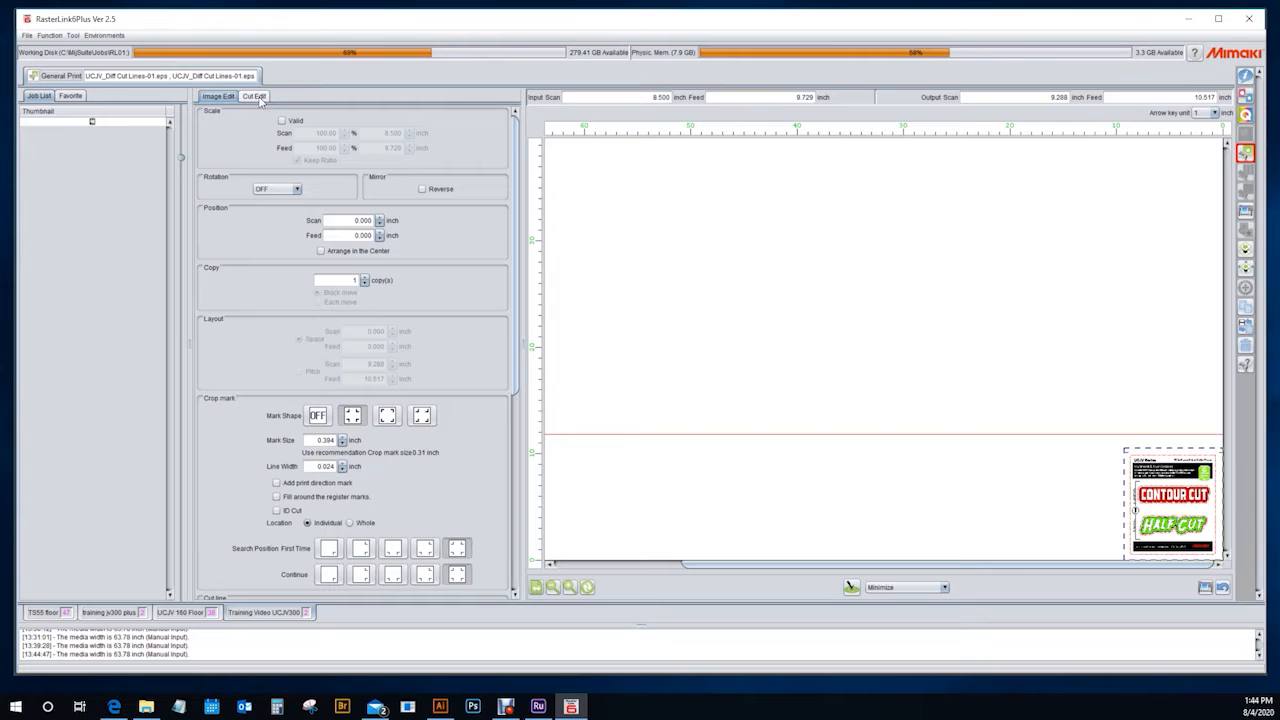
{"action": "left_click", "coordinate": [257, 99]}
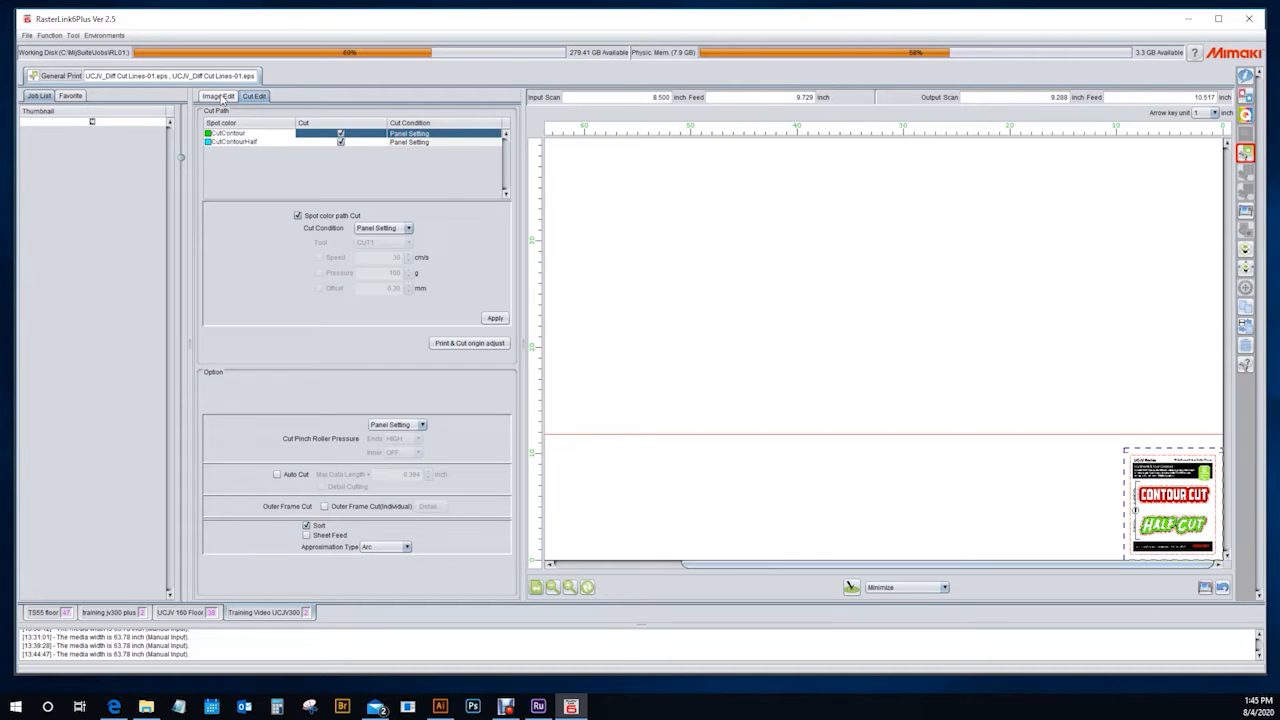
{"action": "left_click", "coordinate": [220, 96]}
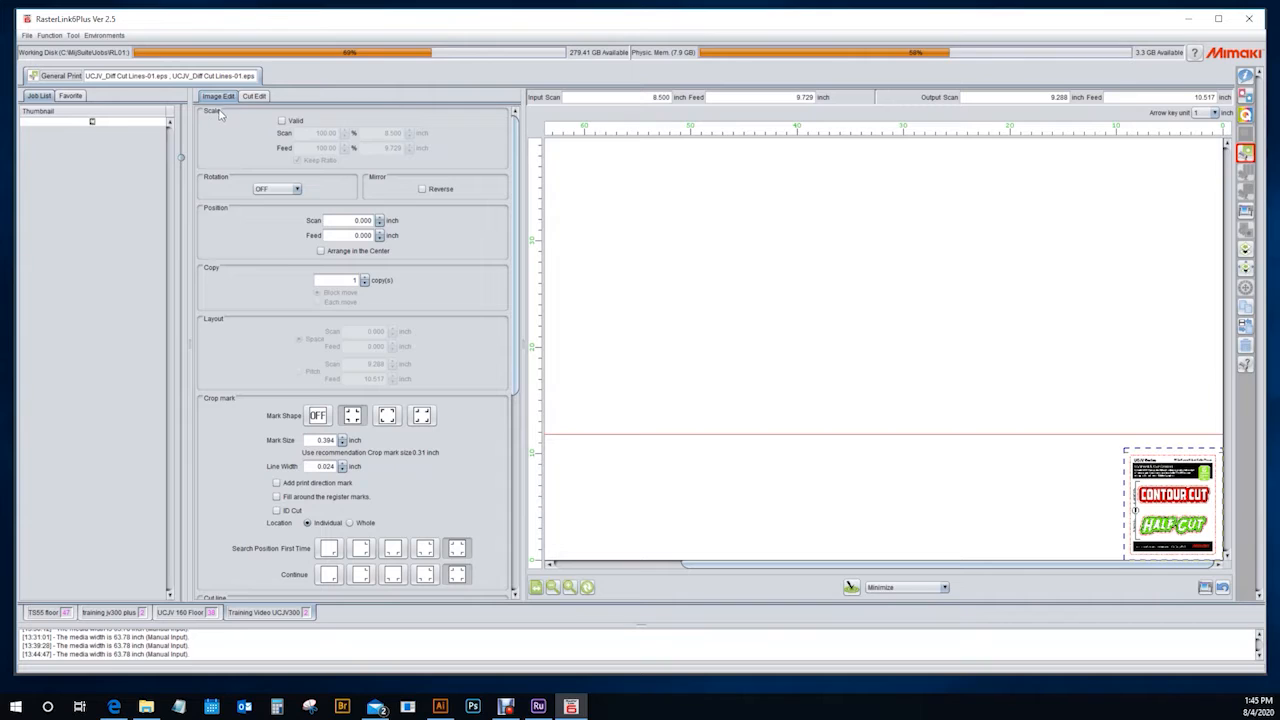
Enable image scaling and set the scan scale to 200% with the ratio kept
{"action": "left_click", "coordinate": [290, 122]}
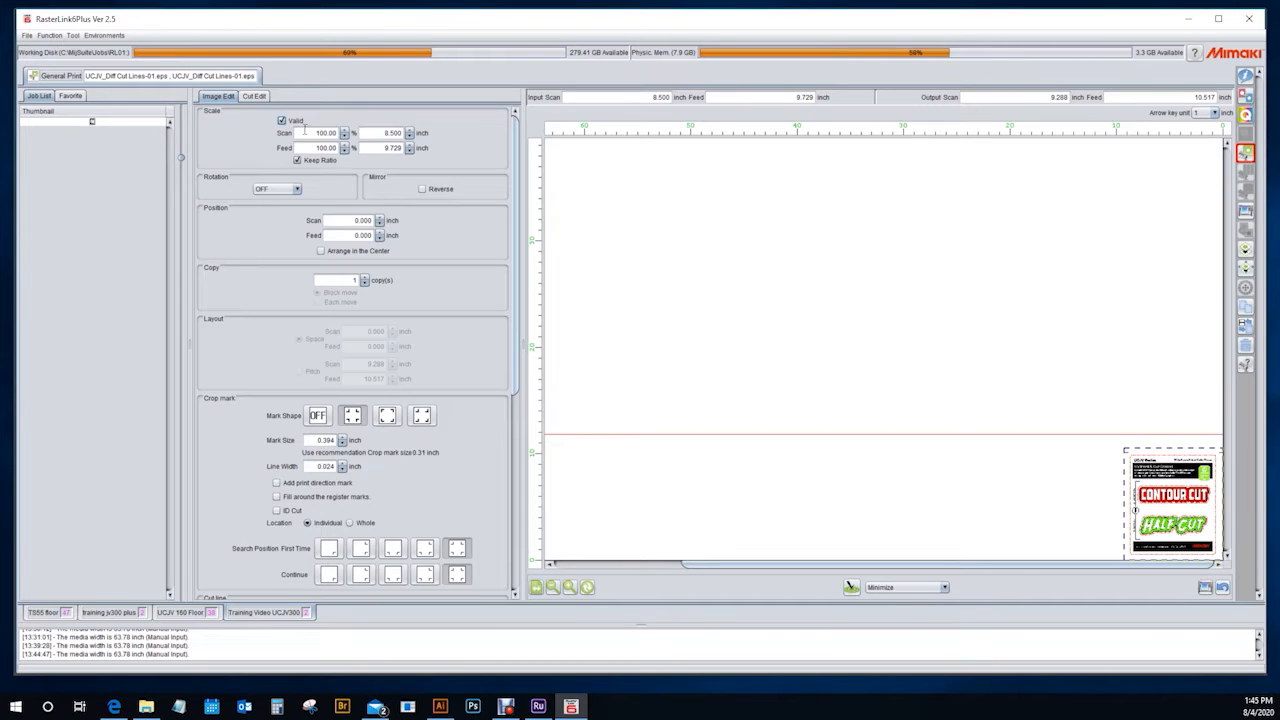
{"action": "key", "text": "Tab"}
{"action": "type", "text": "200"}
{"action": "key", "text": "Return"}
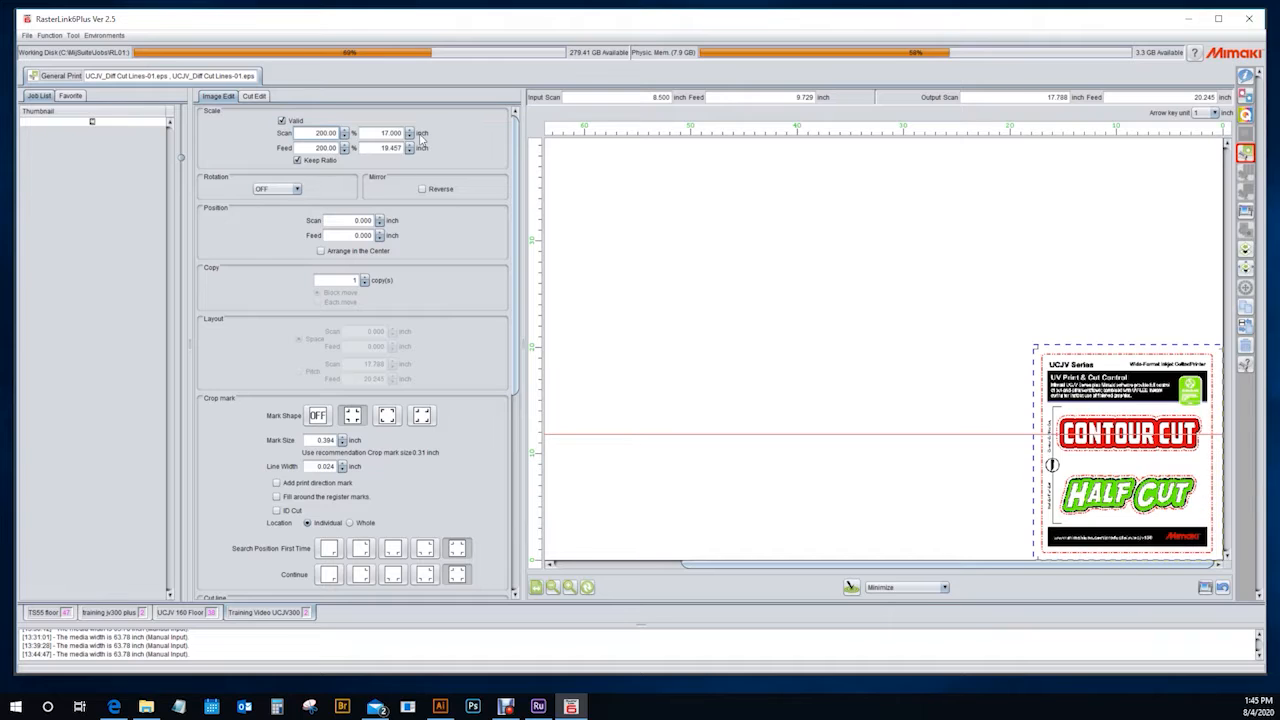
Set the image's scan scale to 100%
{"action": "left_click_drag", "start_coordinate": [308, 133], "coordinate": [372, 133]}
{"action": "type", "text": "1"}
{"action": "key", "text": "Return"}
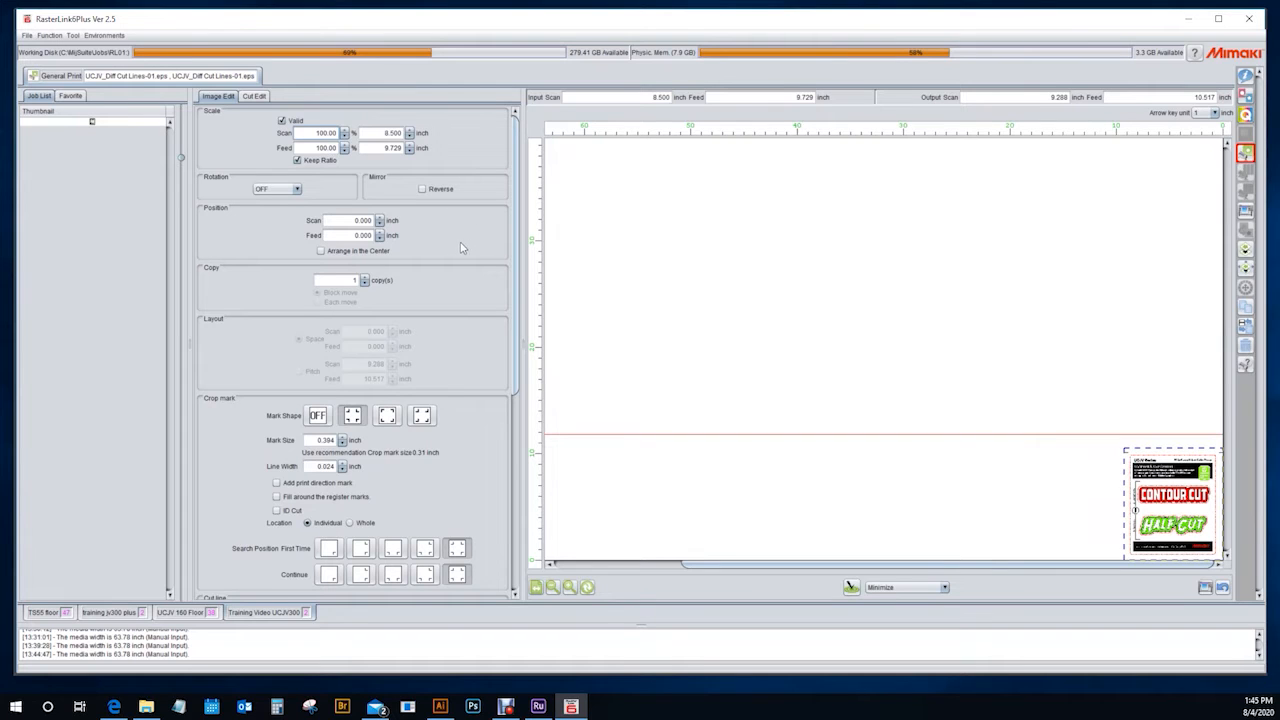
Try other rotation settings for the image and return the rotation to OFF
{"action": "left_click", "coordinate": [256, 190]}
{"action": "left_click", "coordinate": [268, 210]}
{"action": "left_click", "coordinate": [269, 191]}
{"action": "left_click", "coordinate": [271, 212]}
{"action": "left_click", "coordinate": [270, 190]}
{"action": "left_click", "coordinate": [270, 200]}
Try a scan position of 2 inches for the image and return it to 0
{"action": "left_click_drag", "start_coordinate": [352, 221], "coordinate": [380, 223]}
{"action": "type", "text": "2"}
{"action": "key", "text": "Return"}
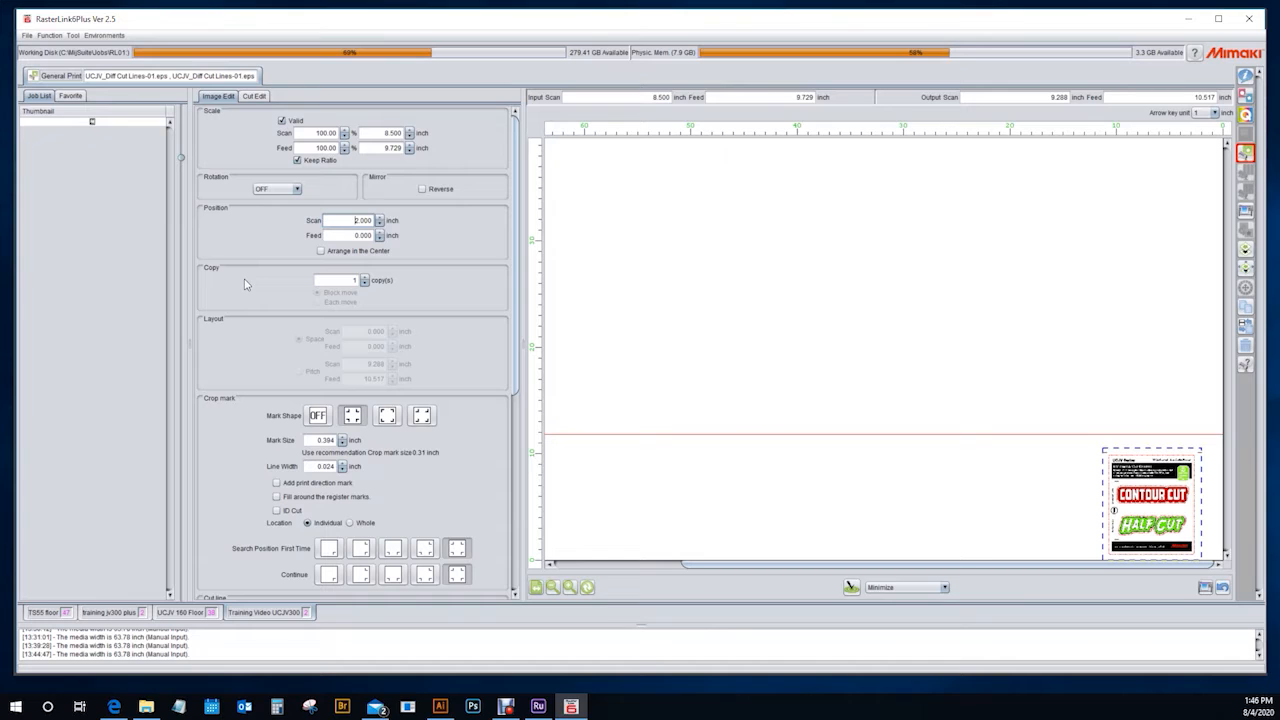
{"action": "double_click", "coordinate": [345, 220]}
{"action": "type", "text": "0"}
{"action": "key", "text": "Return"}
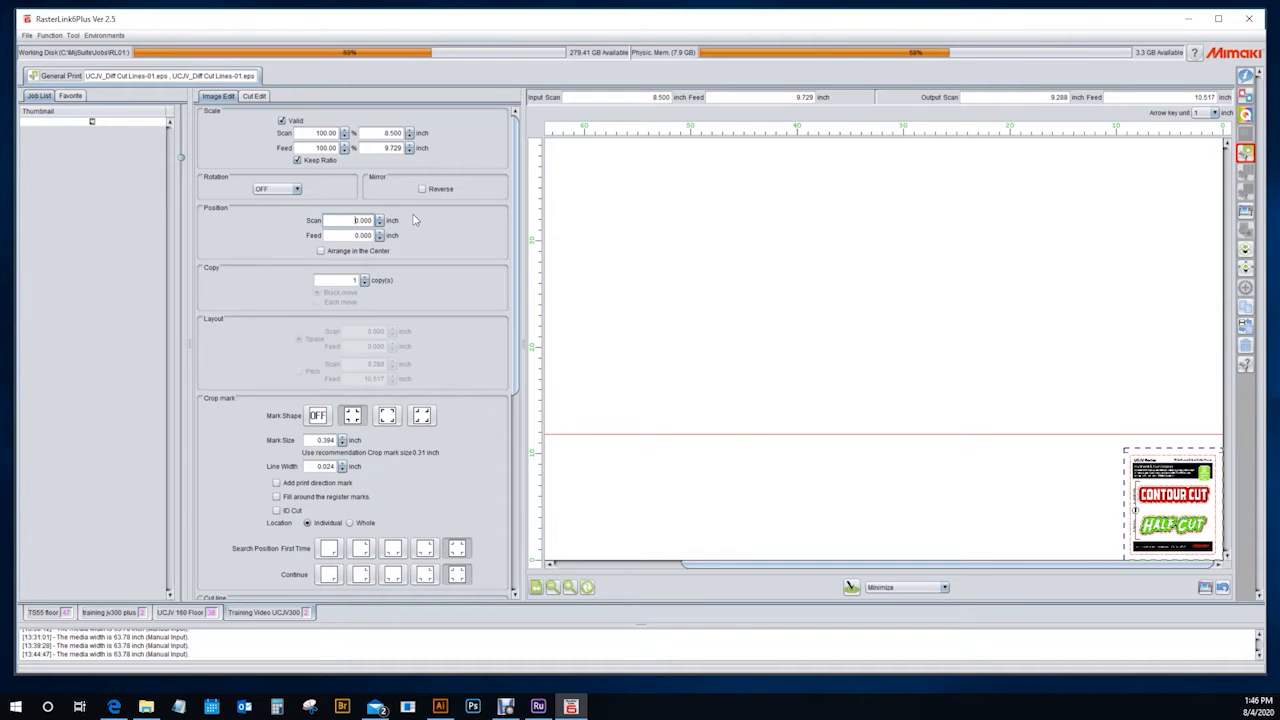
Set the number of copies of the image to 12
{"action": "left_click", "coordinate": [353, 420]}
{"action": "left_click", "coordinate": [352, 280]}
{"action": "double_click", "coordinate": [352, 280]}
{"action": "type", "text": "10"}
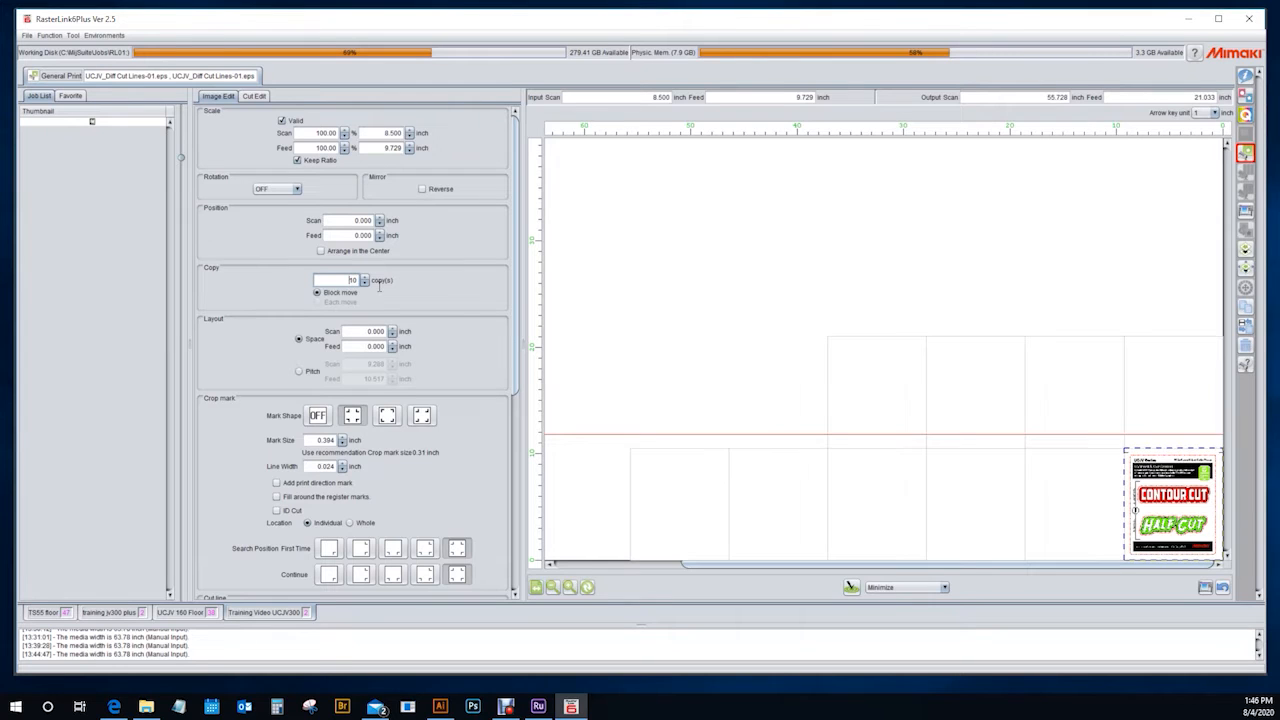
{"action": "left_click", "coordinate": [365, 277]}
{"action": "left_click", "coordinate": [365, 277]}
{"action": "left_click", "coordinate": [341, 283]}
{"action": "double_click", "coordinate": [352, 280]}
Set the layout spacing between the copies to 0.75 inch in both the scan and feed directions
{"action": "left_click", "coordinate": [356, 337]}
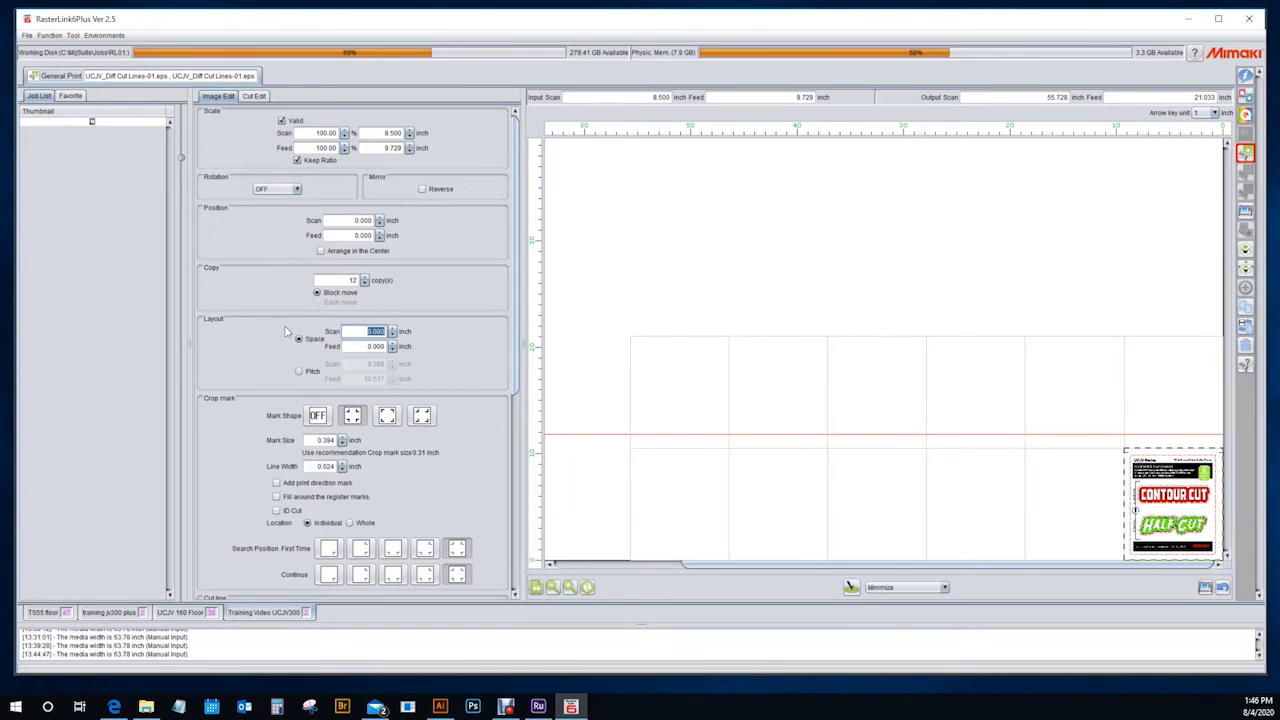
{"action": "key", "text": "BackSpace"}
{"action": "type", "text": ".75"}
{"action": "key", "text": "Return"}
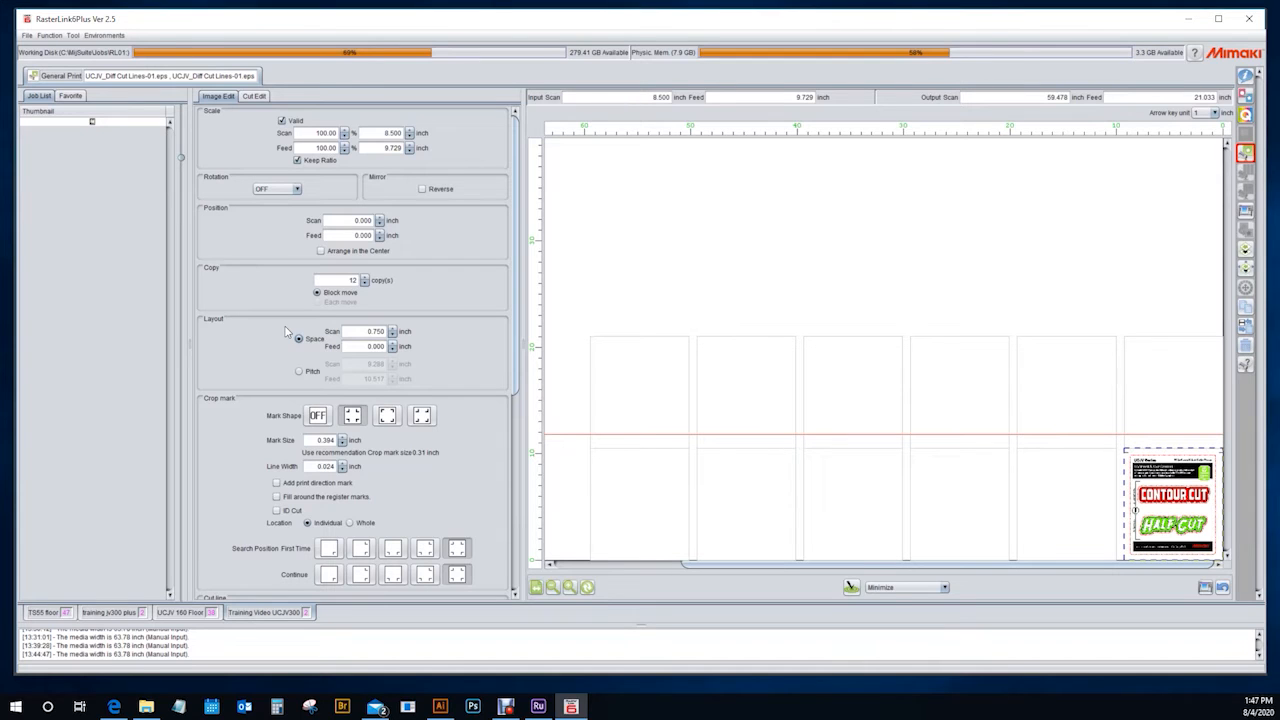
{"action": "left_click_drag", "start_coordinate": [366, 347], "coordinate": [387, 362]}
{"action": "type", "text": ".75"}
{"action": "key", "text": "Return"}
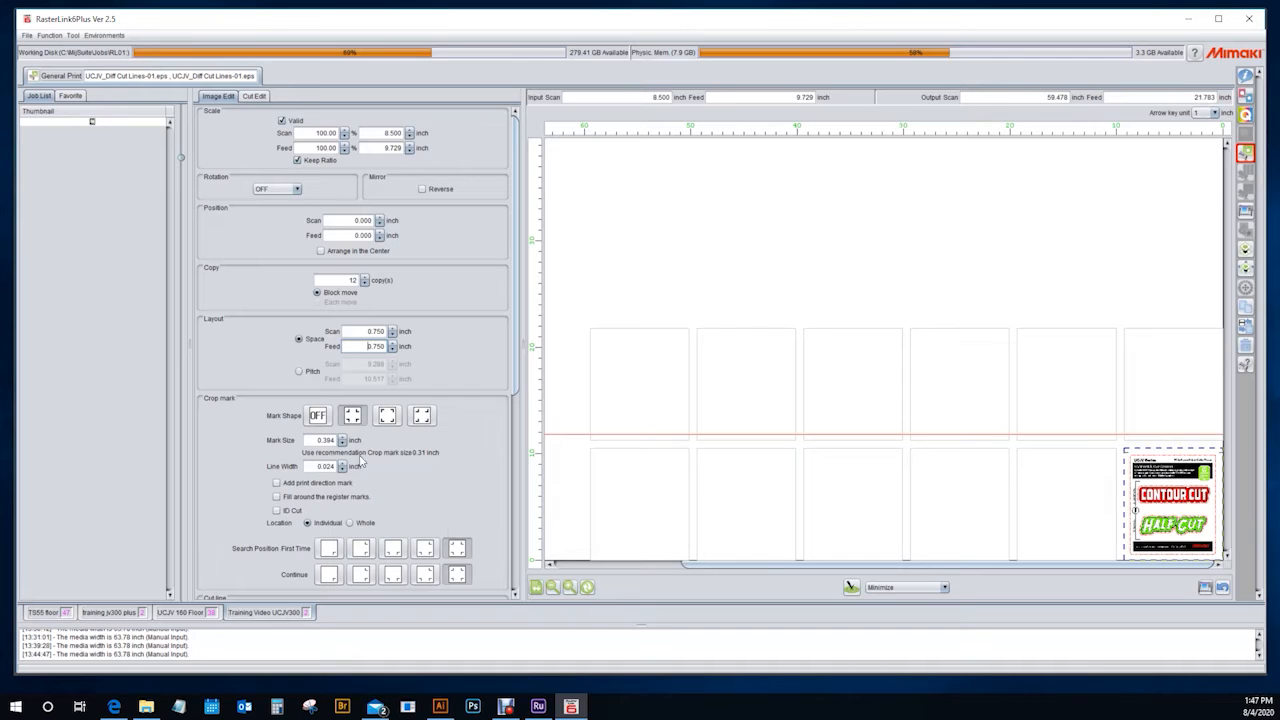
Turn on filling around the register marks and set the crop mark line width to 0.079 inch
{"action": "left_click_drag", "start_coordinate": [516, 357], "coordinate": [540, 432]}
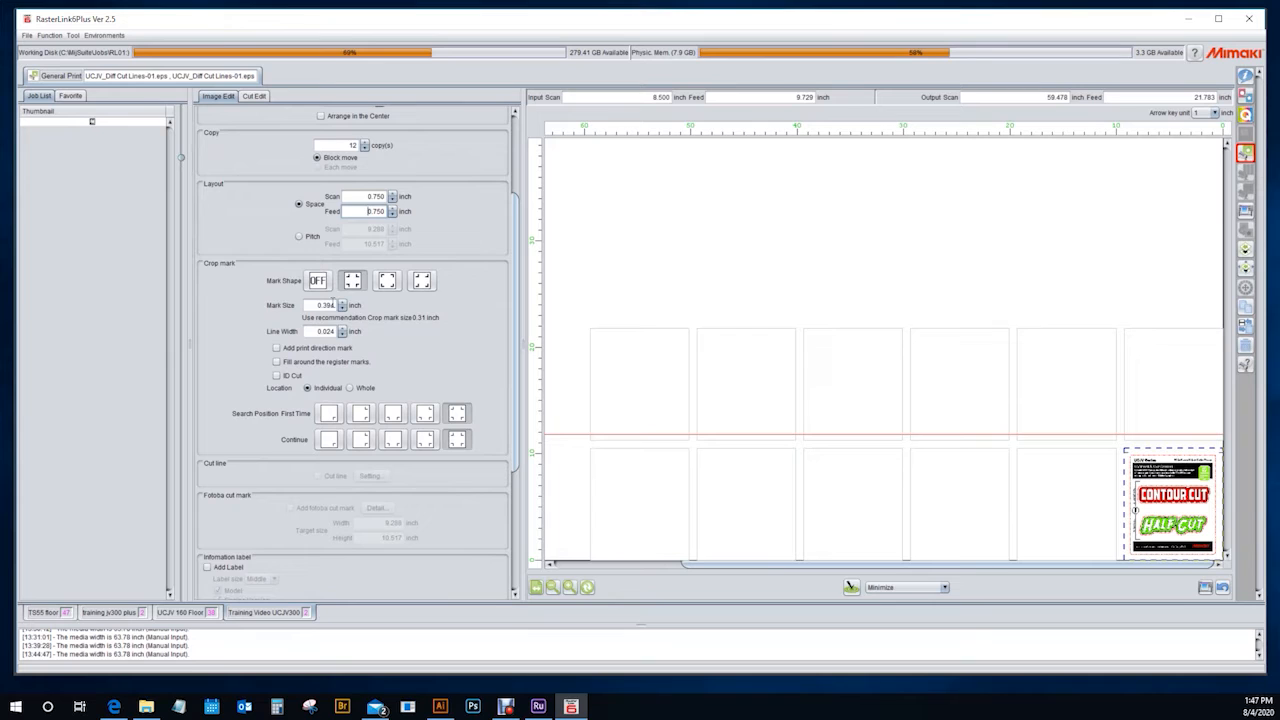
{"action": "left_click", "coordinate": [327, 305]}
{"action": "left_click", "coordinate": [331, 331]}
{"action": "left_click", "coordinate": [325, 364]}
{"action": "double_click", "coordinate": [318, 331]}
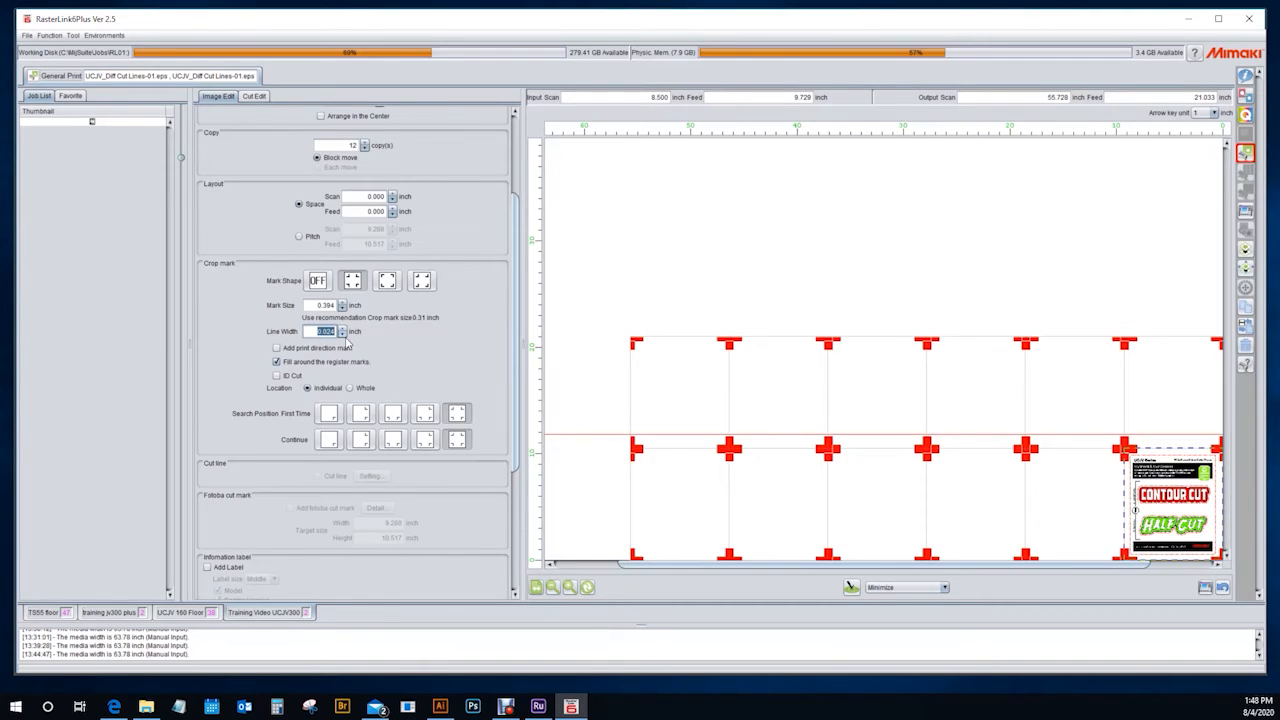
{"action": "key", "text": "BackSpace"}
{"action": "type", "text": "0.079"}
{"action": "key", "text": "Return"}
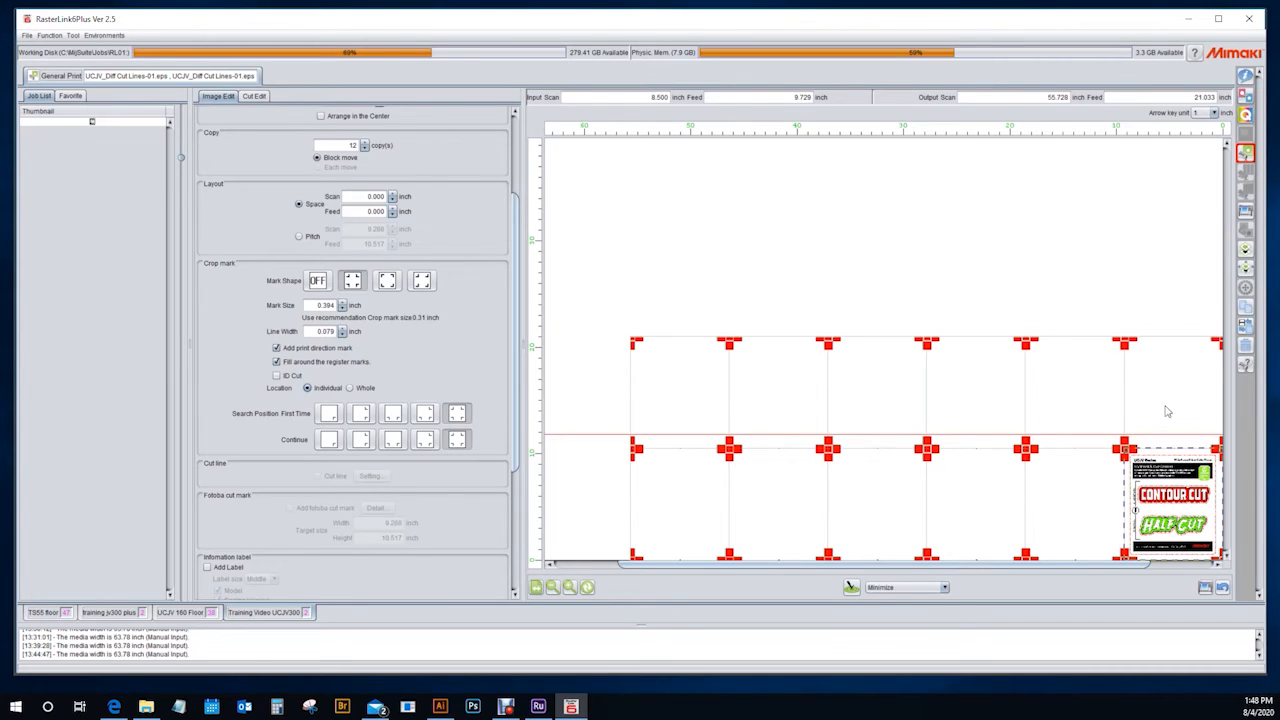
Set the crop mark location to Whole and raise the number of copies to 14
{"action": "left_click", "coordinate": [350, 388]}
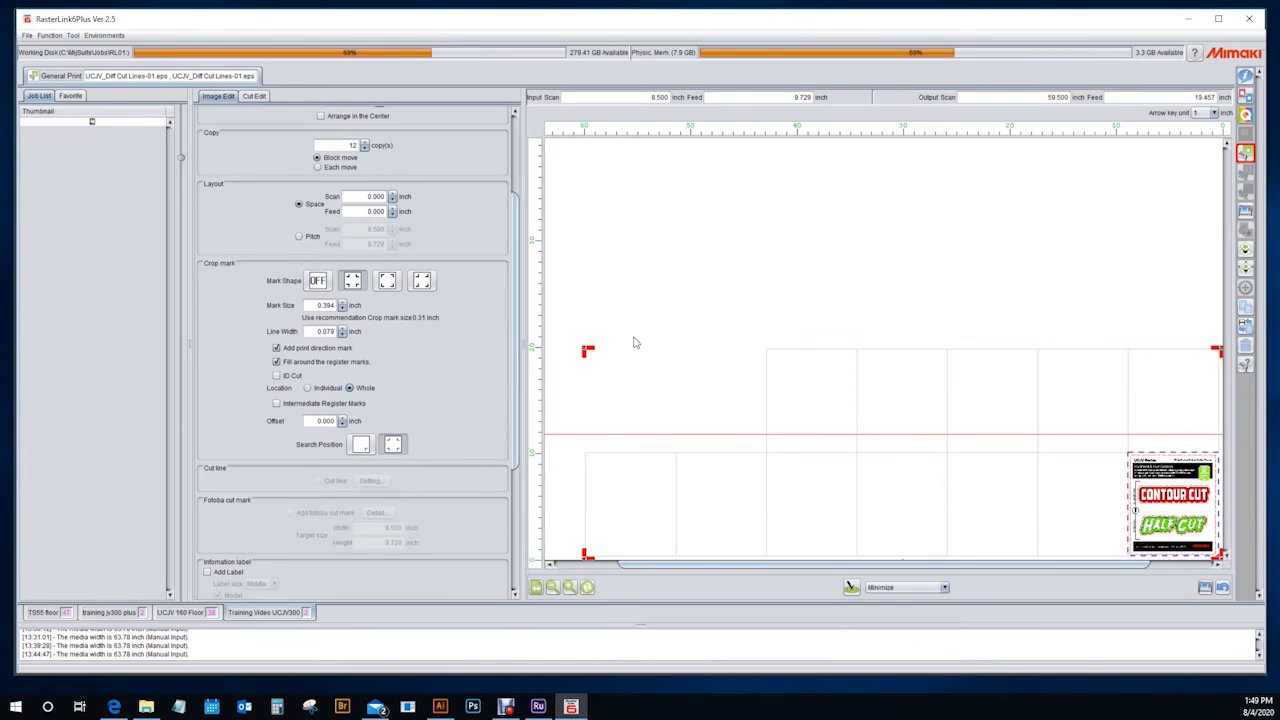
{"action": "left_click", "coordinate": [364, 145]}
{"action": "left_click", "coordinate": [364, 143]}
{"action": "left_click", "coordinate": [364, 143]}
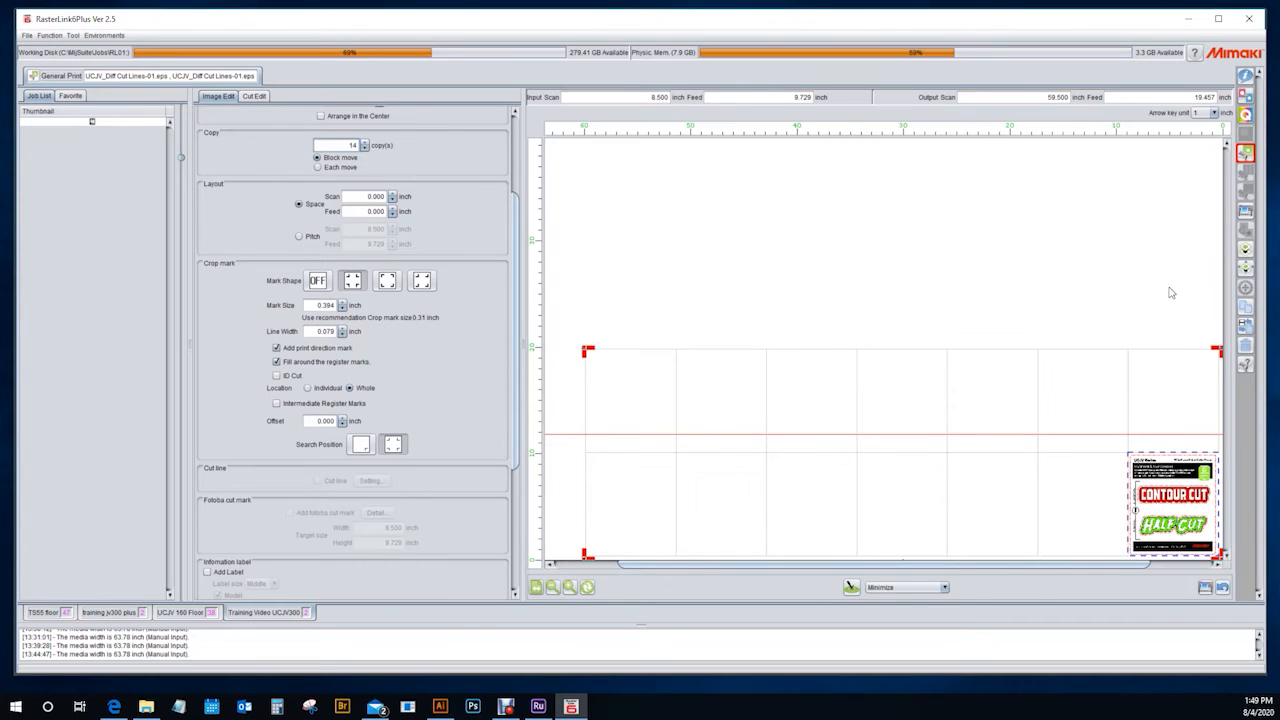
Set the crop mark location back to Individual and the number of copies to 12
{"action": "left_click_drag", "start_coordinate": [342, 143], "coordinate": [368, 144]}
{"action": "left_click", "coordinate": [320, 392]}
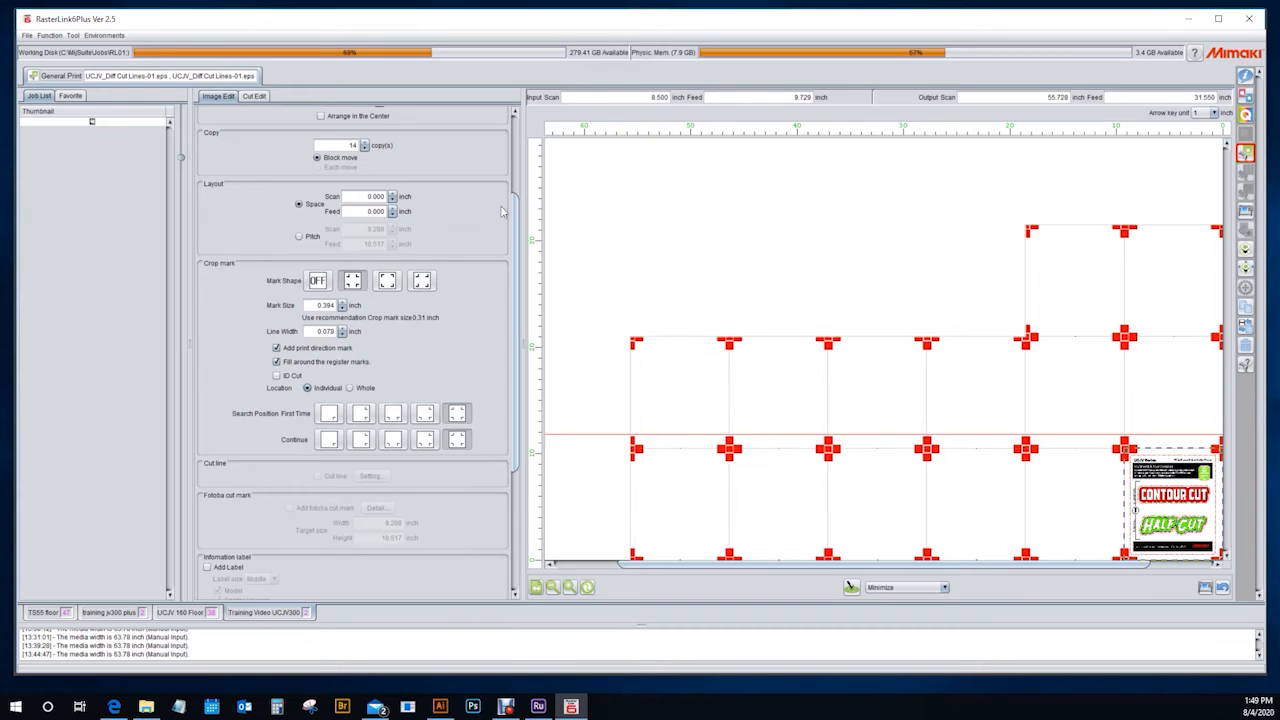
{"action": "left_click_drag", "start_coordinate": [327, 147], "coordinate": [374, 151]}
{"action": "type", "text": "12"}
{"action": "key", "text": "Return"}
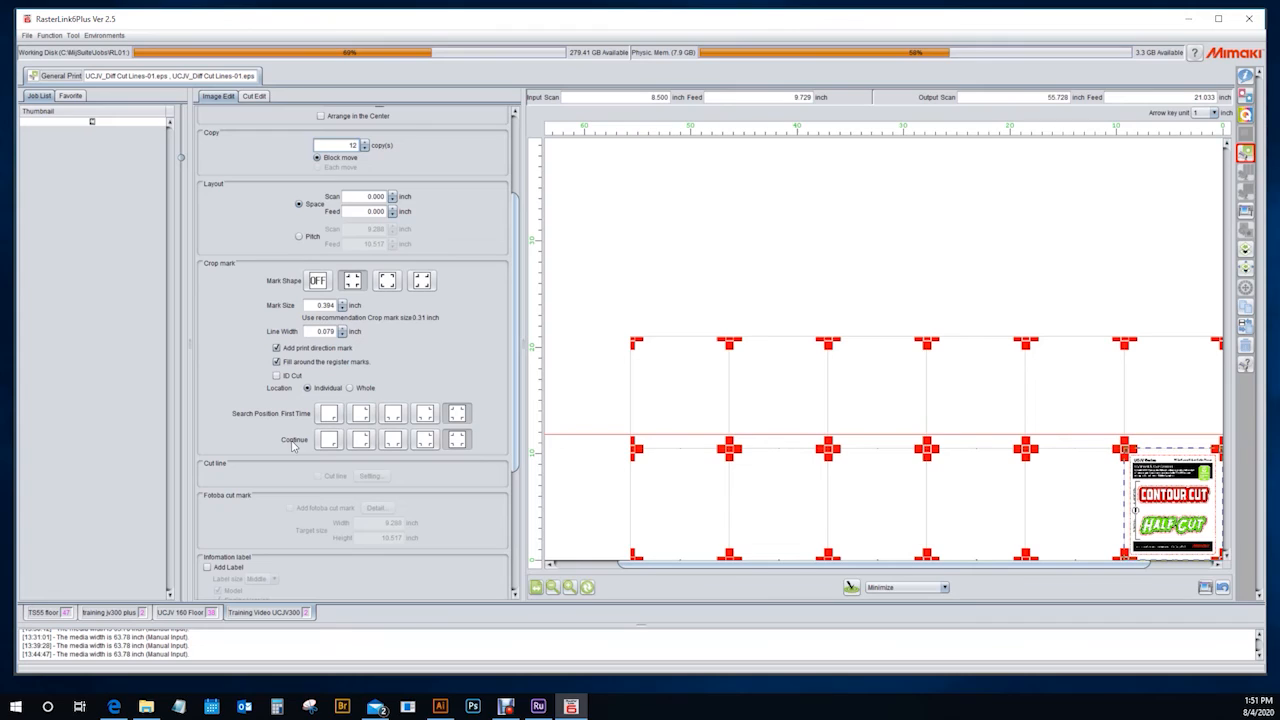
Choose the third search position pattern for continued mark detection and turn off filling around the register marks
{"action": "left_click", "coordinate": [398, 446]}
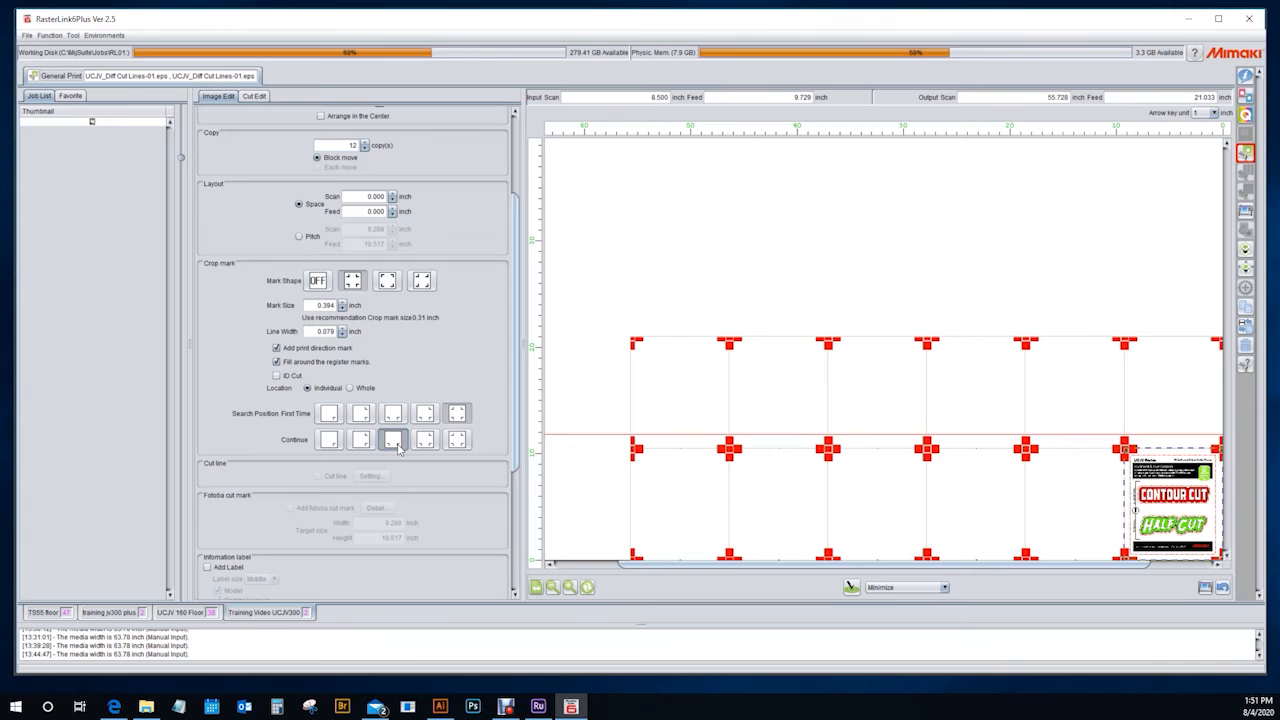
{"action": "scroll", "coordinate": [398, 440], "scroll_direction": "up", "scroll_amount": 3}
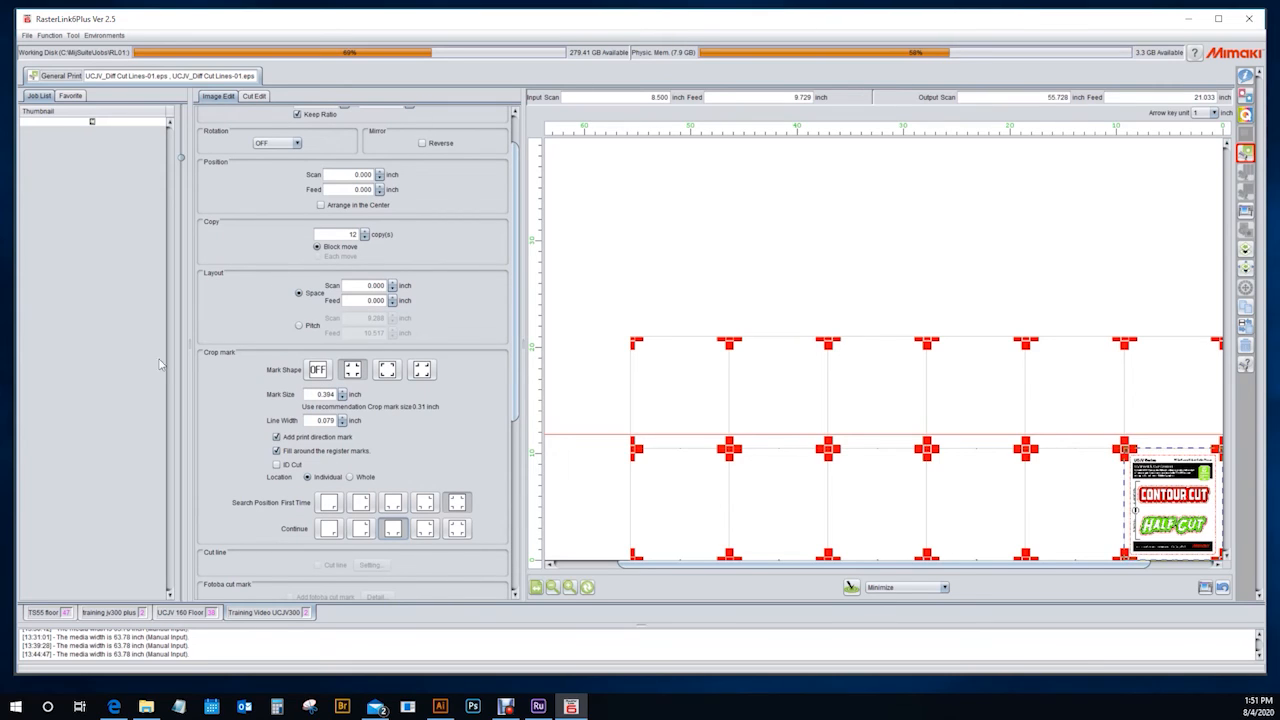
{"action": "left_click", "coordinate": [308, 453]}
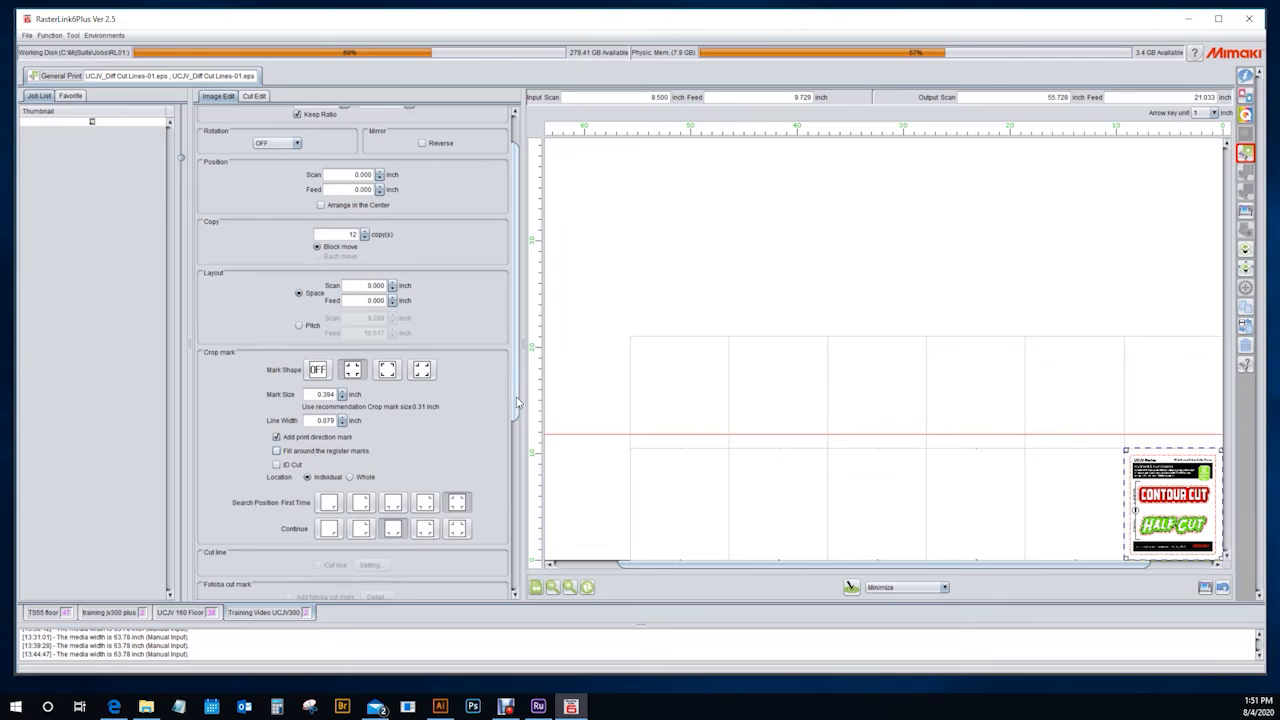
Set the CutContour path's cut condition to User Definition with tool CUT1 and apply it
{"action": "scroll", "coordinate": [518, 402], "scroll_direction": "up", "scroll_amount": 2}
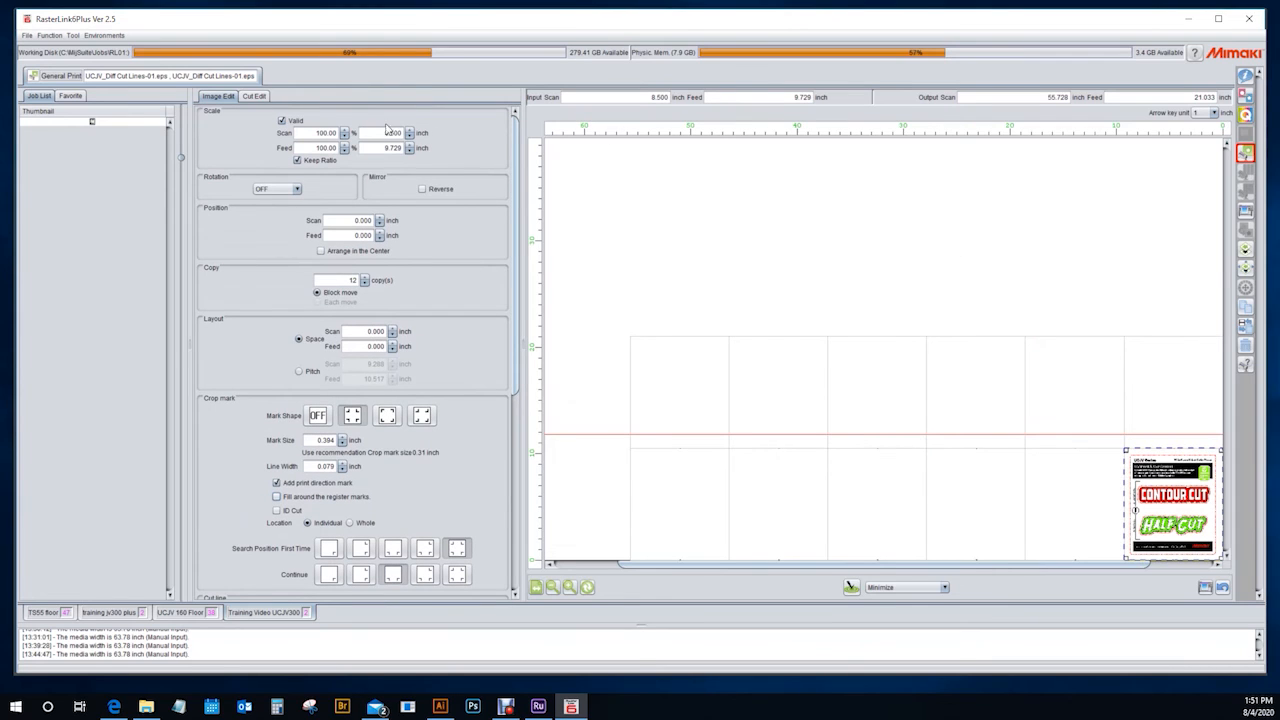
{"action": "left_click", "coordinate": [255, 98]}
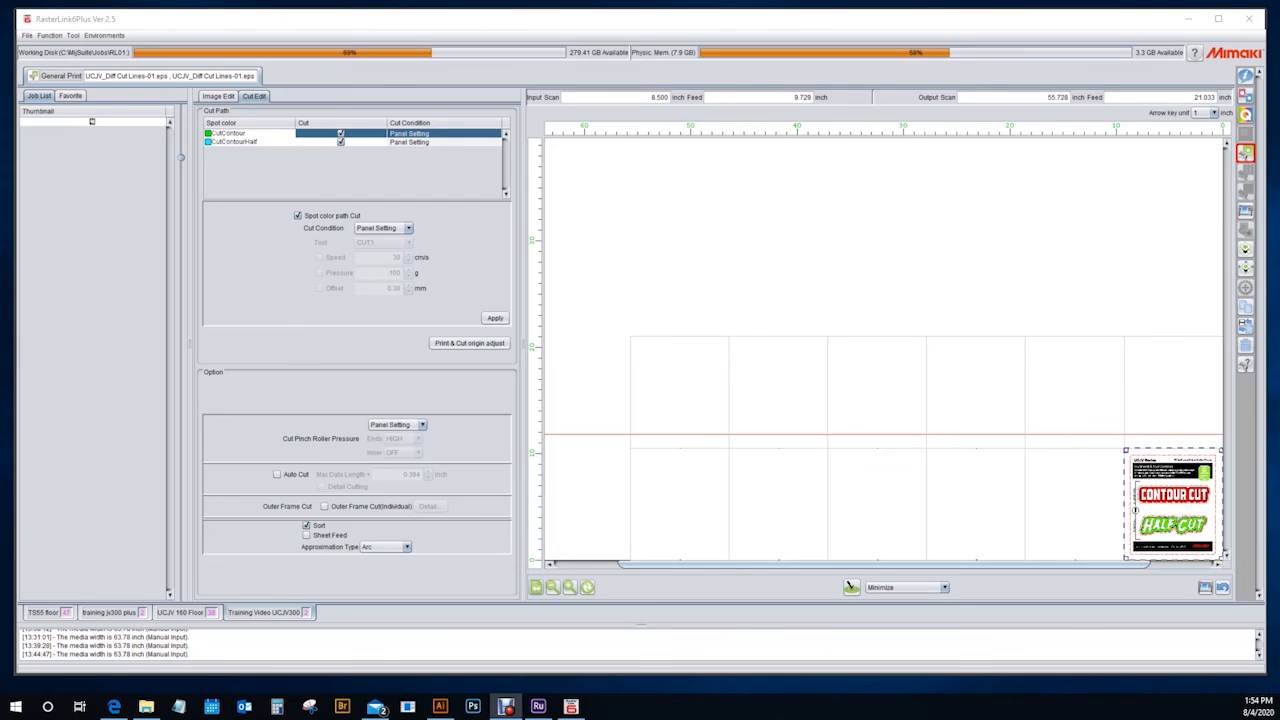
{"action": "left_click", "coordinate": [383, 229]}
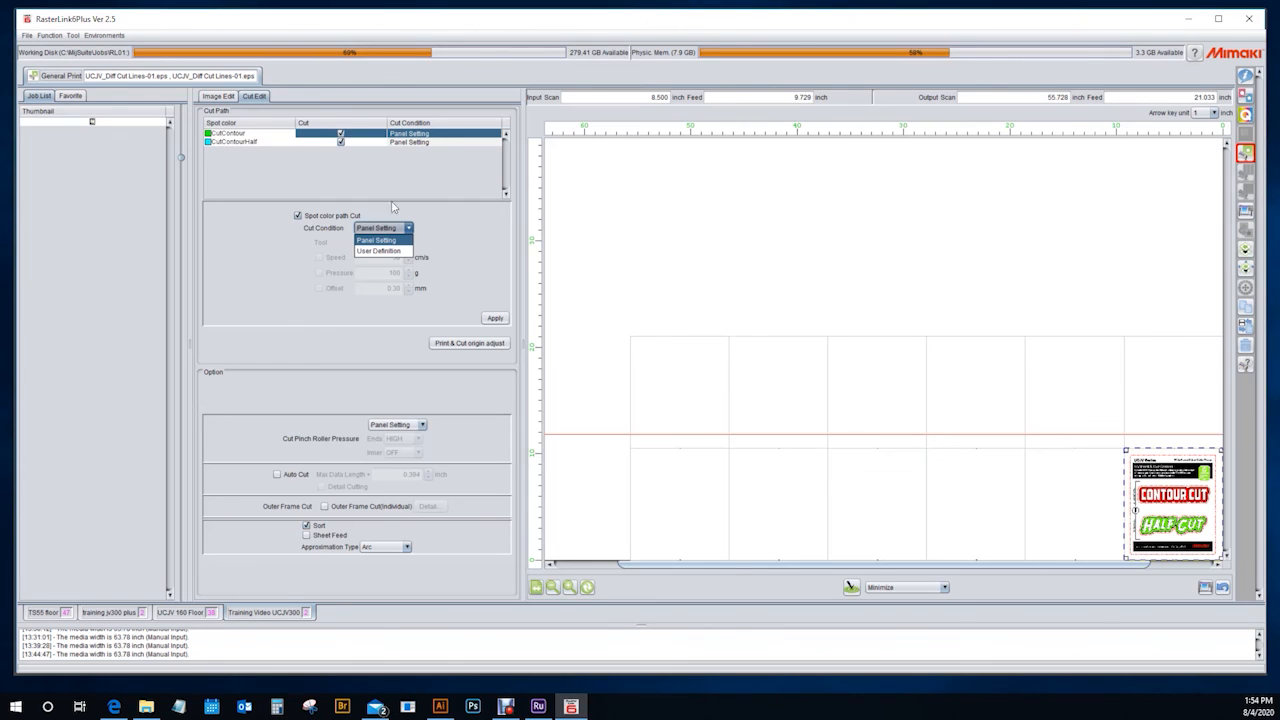
{"action": "left_click", "coordinate": [417, 203]}
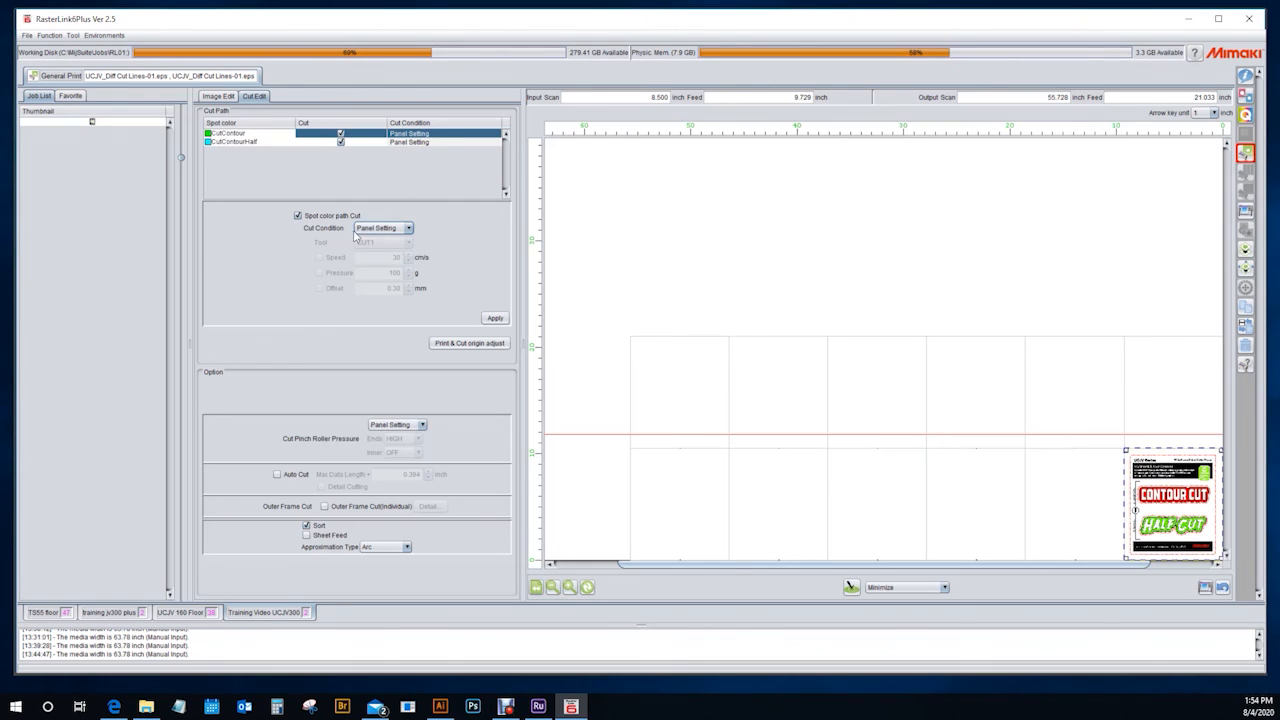
{"action": "left_click", "coordinate": [391, 231]}
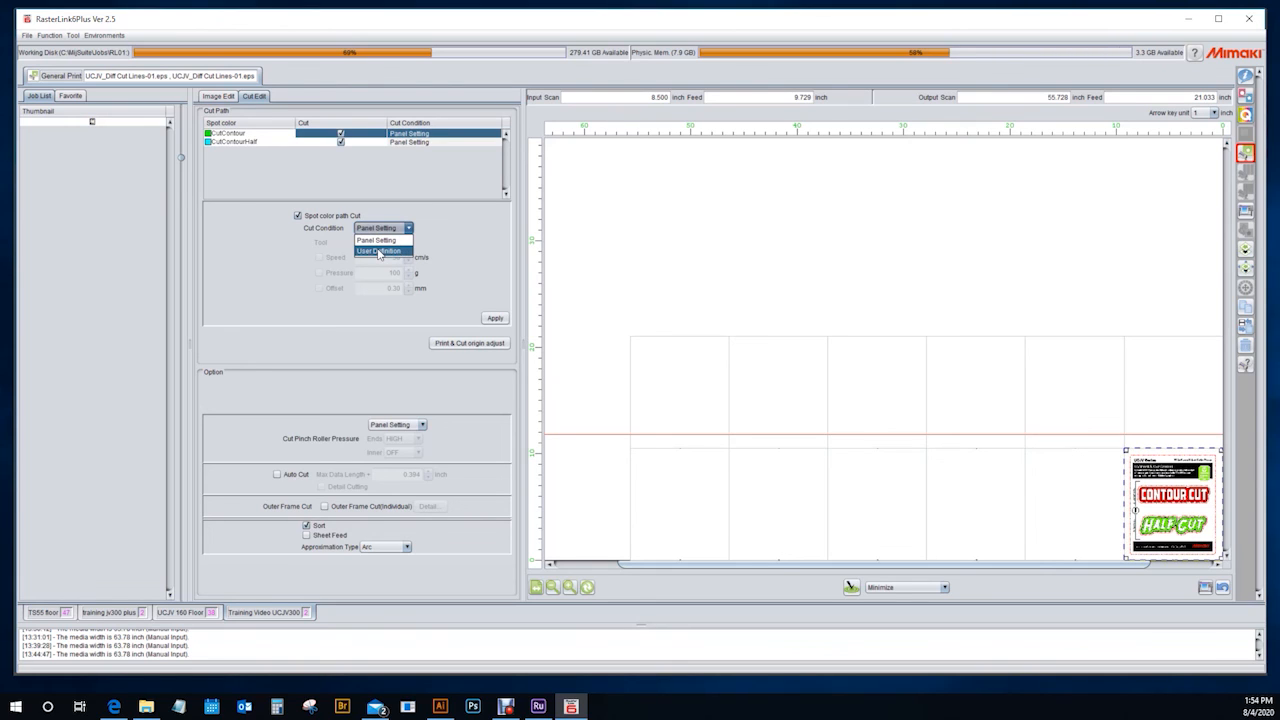
{"action": "left_click", "coordinate": [378, 251]}
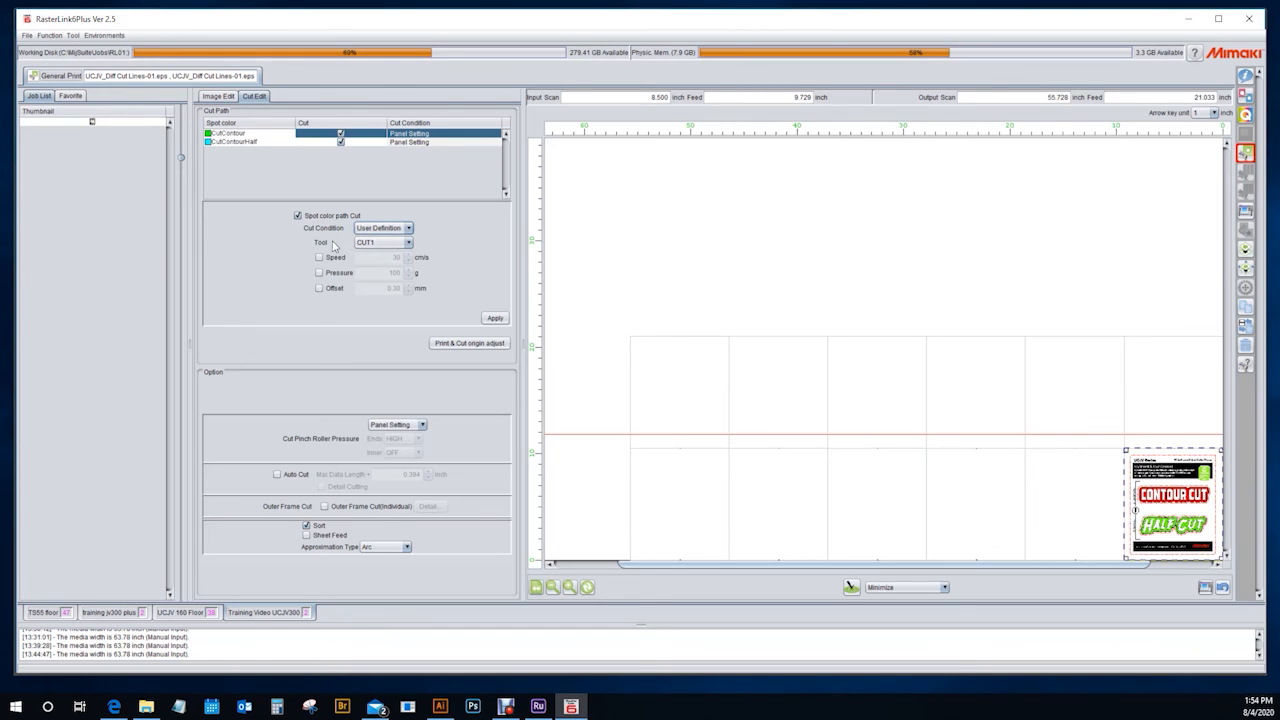
{"action": "left_click", "coordinate": [386, 245]}
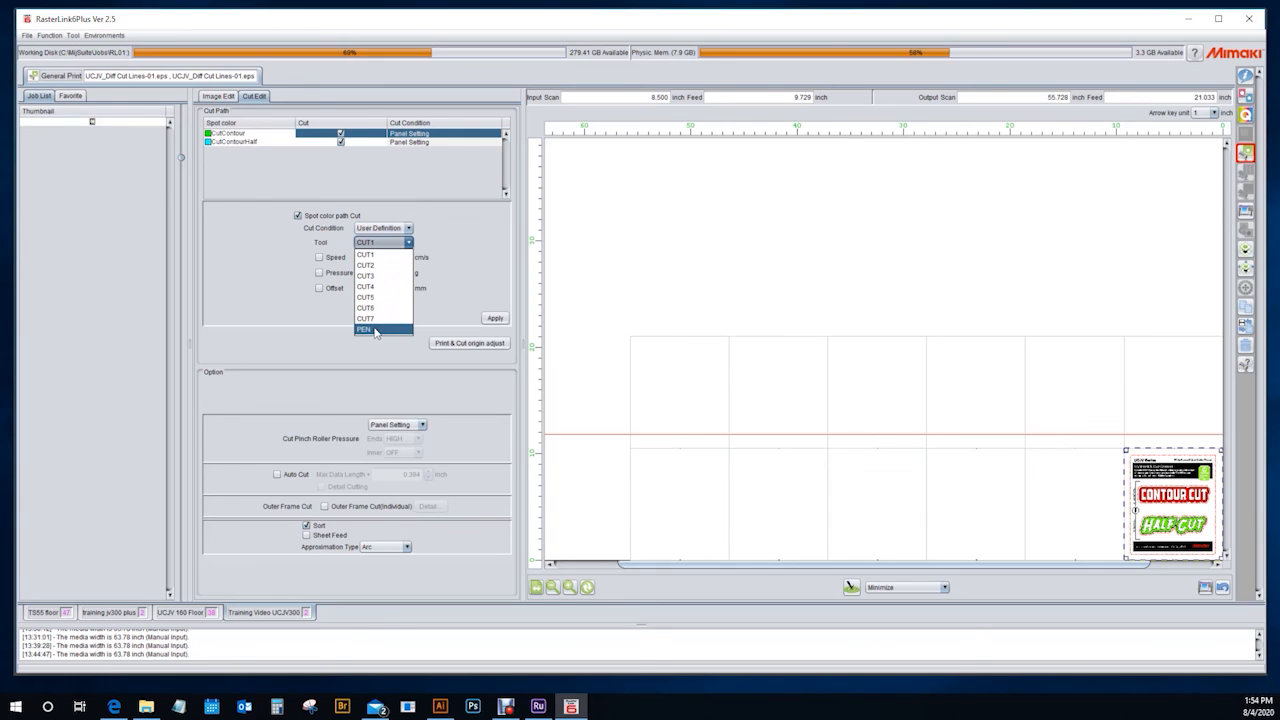
{"action": "left_click", "coordinate": [381, 258]}
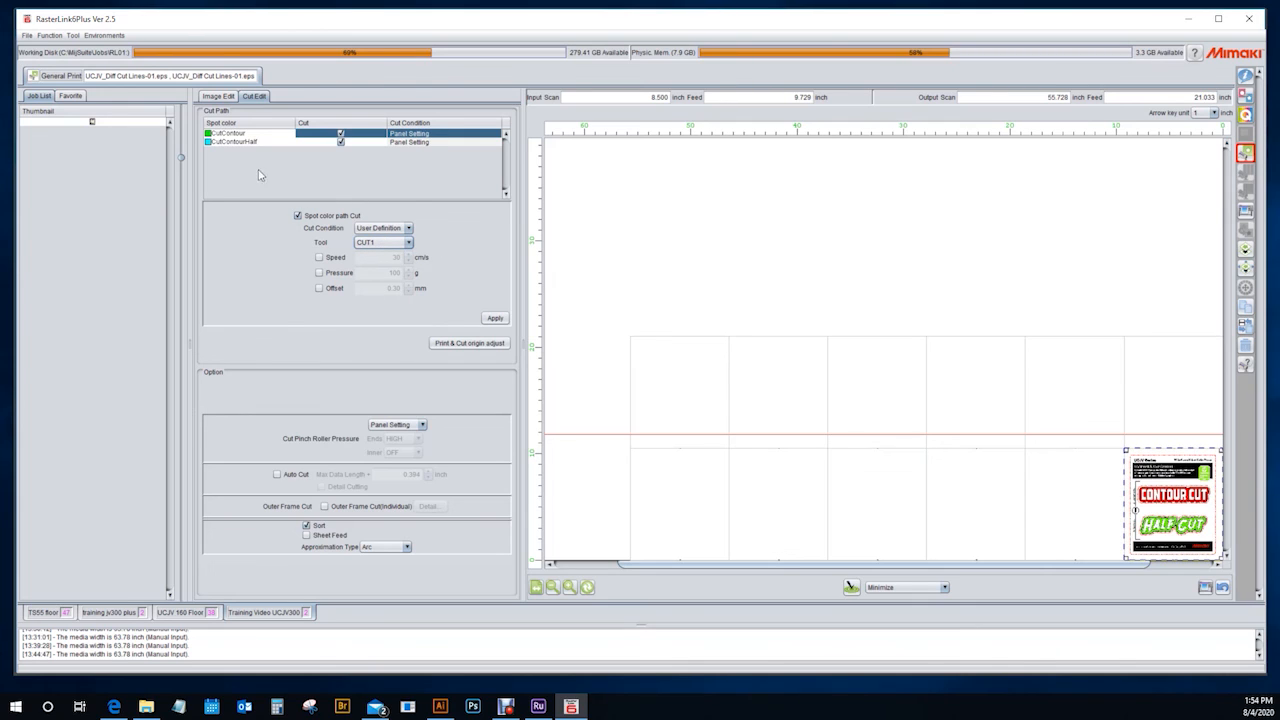
{"action": "left_click", "coordinate": [495, 318]}
Set the CutContourHalf path's cut condition to User Definition with tool CUT2
{"action": "left_click", "coordinate": [226, 143]}
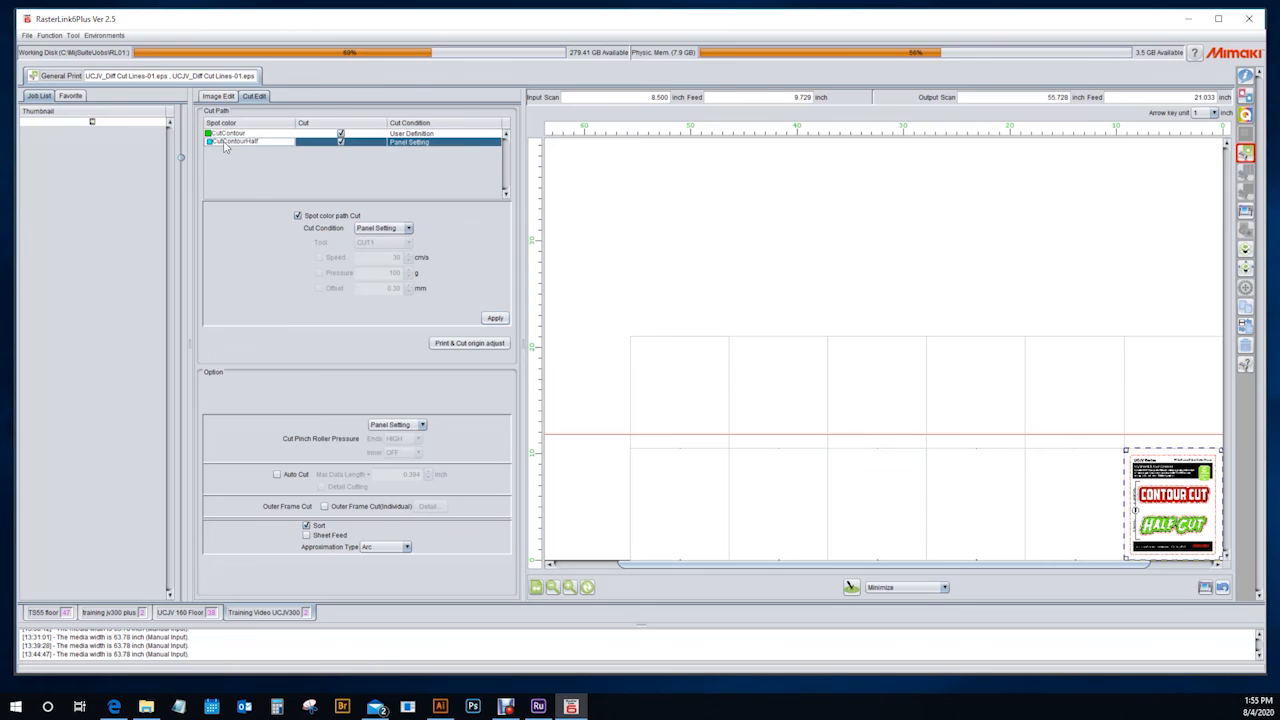
{"action": "left_click", "coordinate": [374, 229]}
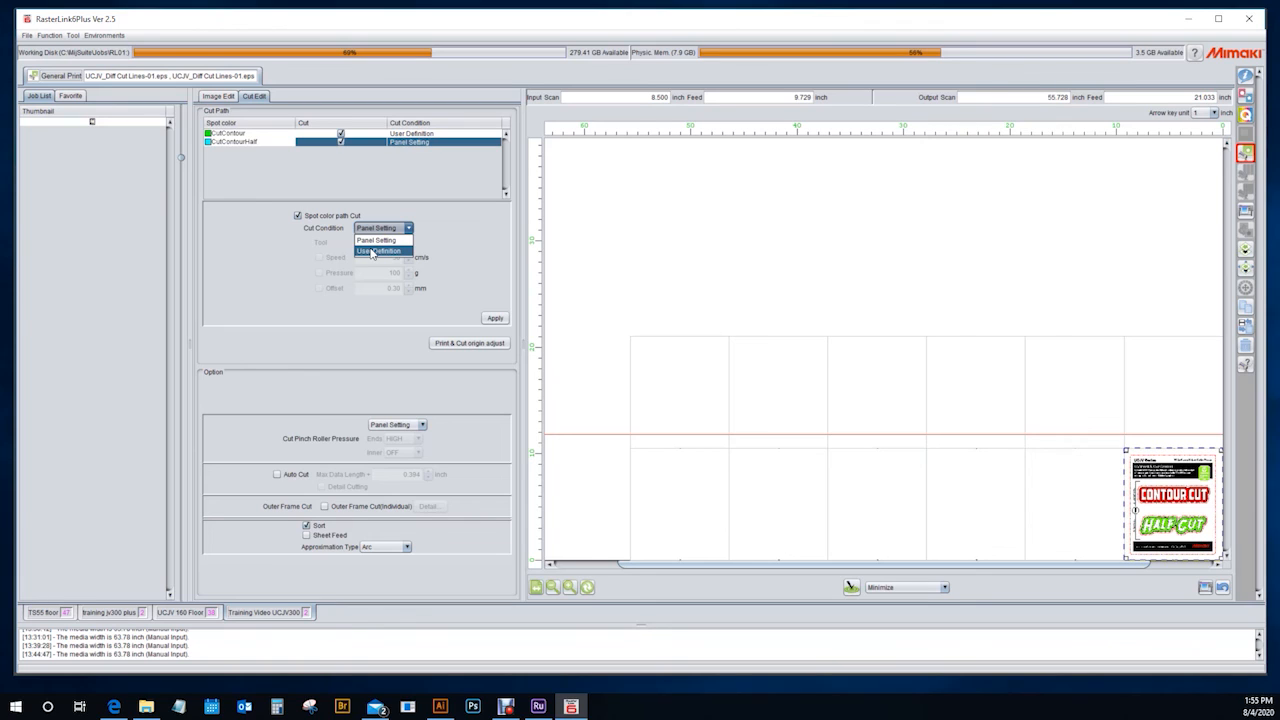
{"action": "left_click", "coordinate": [373, 251]}
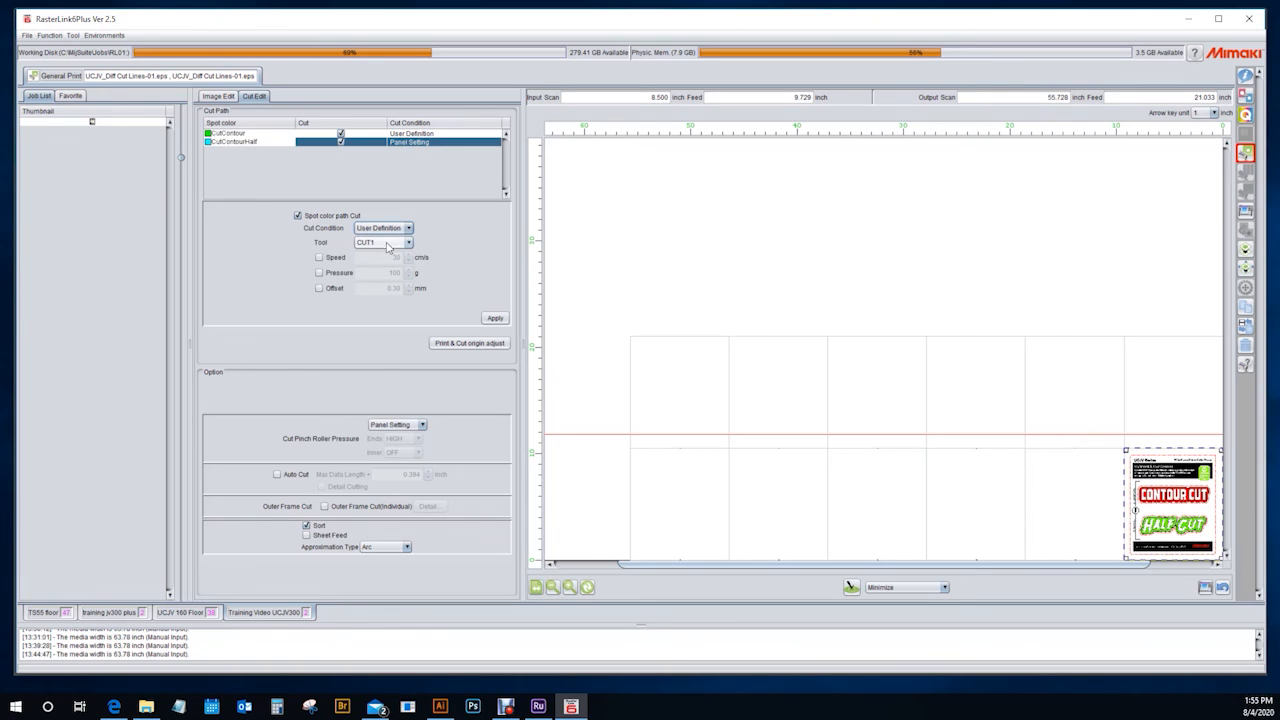
{"action": "left_click", "coordinate": [381, 246]}
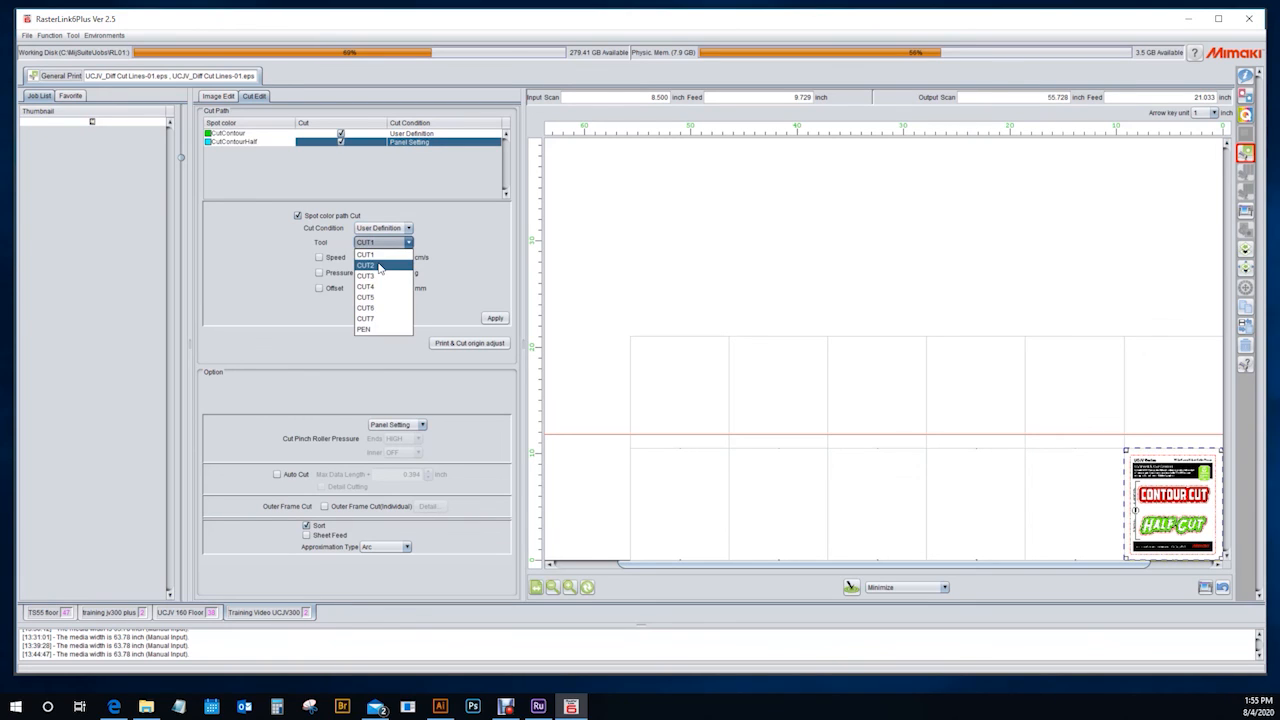
{"action": "left_click", "coordinate": [379, 267]}
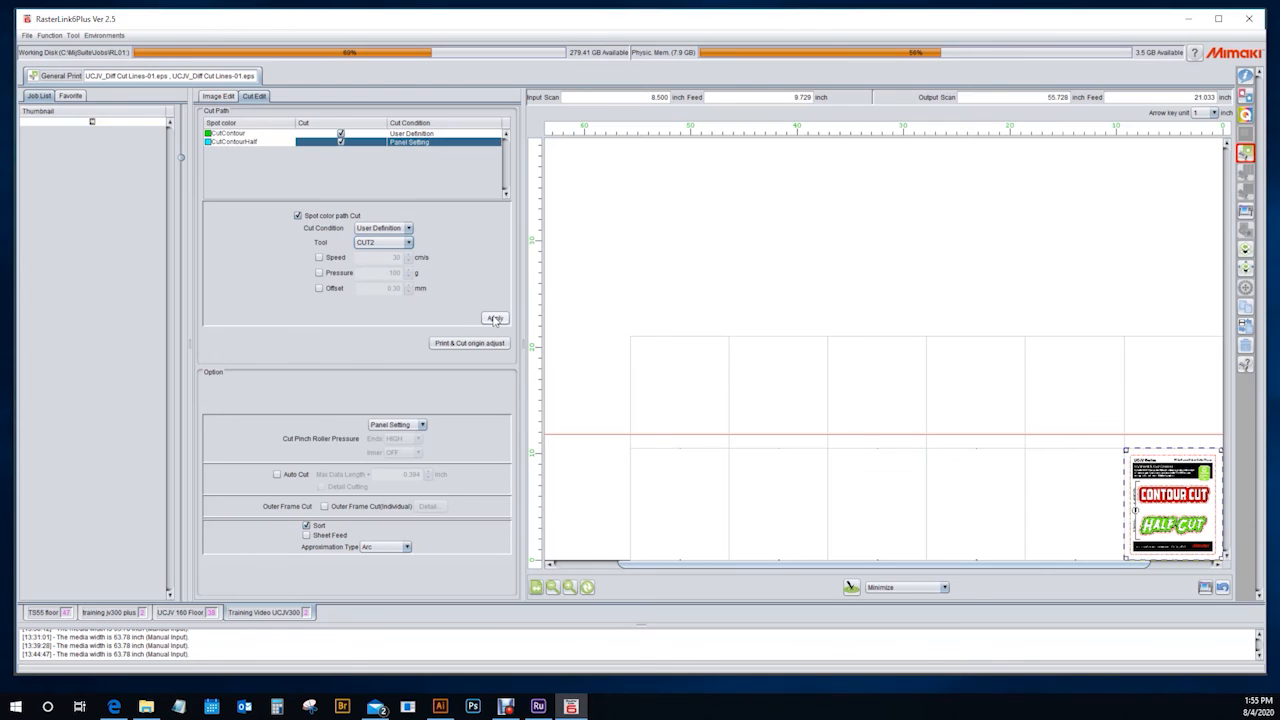